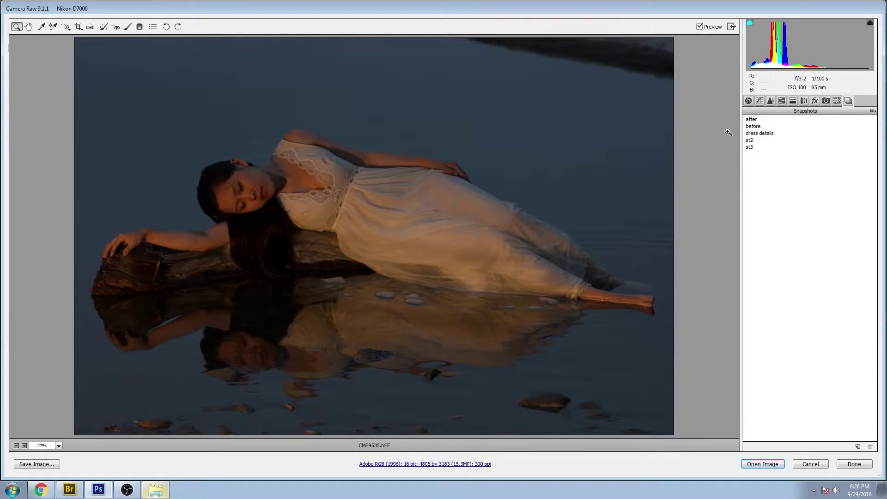
Compare the before and after snapshots of the photo by switching between them repeatedly.
{"action": "left_click", "coordinate": [760, 127]}
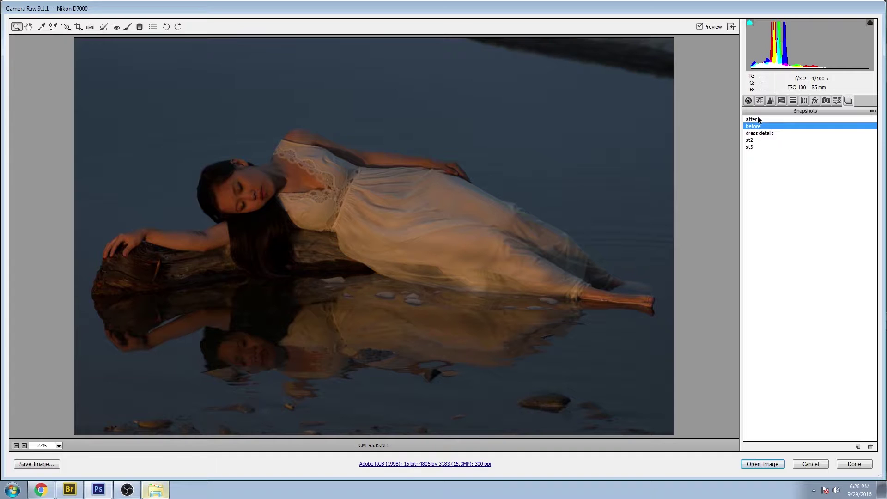
{"action": "left_click", "coordinate": [755, 120]}
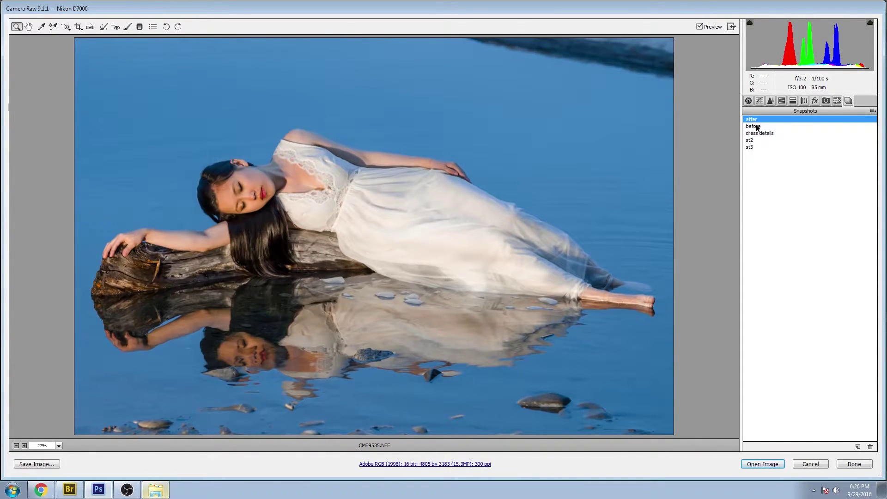
{"action": "left_click", "coordinate": [757, 126]}
{"action": "left_click", "coordinate": [758, 121]}
{"action": "left_click", "coordinate": [757, 126]}
{"action": "left_click", "coordinate": [754, 120]}
{"action": "left_click", "coordinate": [756, 126]}
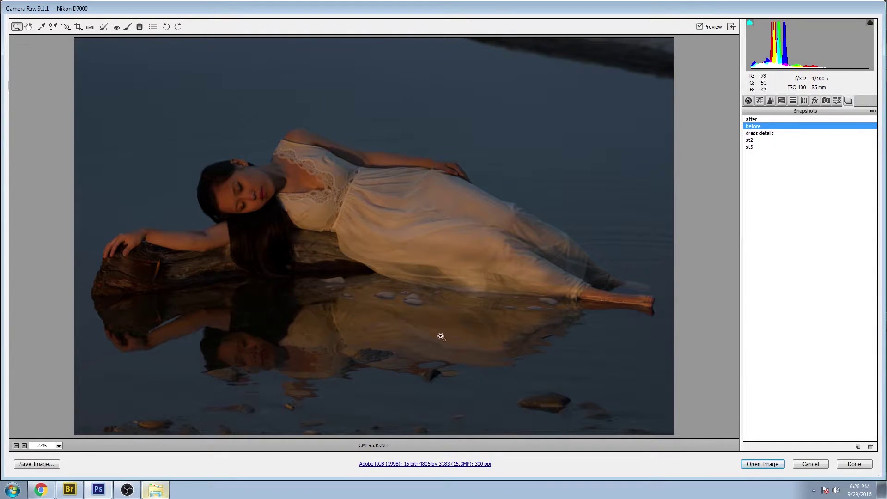
{"action": "left_click", "coordinate": [751, 119]}
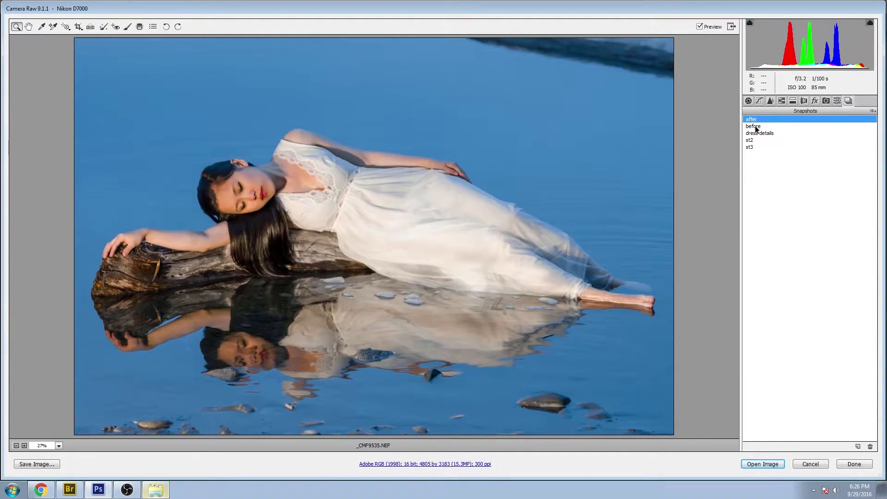
{"action": "left_click", "coordinate": [754, 123]}
{"action": "left_click", "coordinate": [754, 119]}
{"action": "left_click", "coordinate": [753, 123]}
{"action": "left_click", "coordinate": [755, 119]}
{"action": "left_click", "coordinate": [754, 126]}
{"action": "left_click", "coordinate": [753, 118]}
{"action": "left_click", "coordinate": [758, 126]}
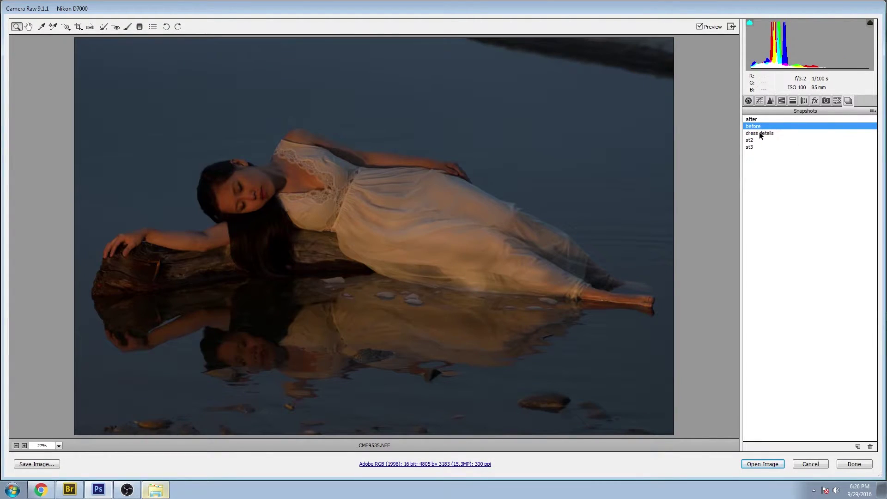
Compare the dress details snapshot with the before and after snapshots.
{"action": "left_click", "coordinate": [760, 133]}
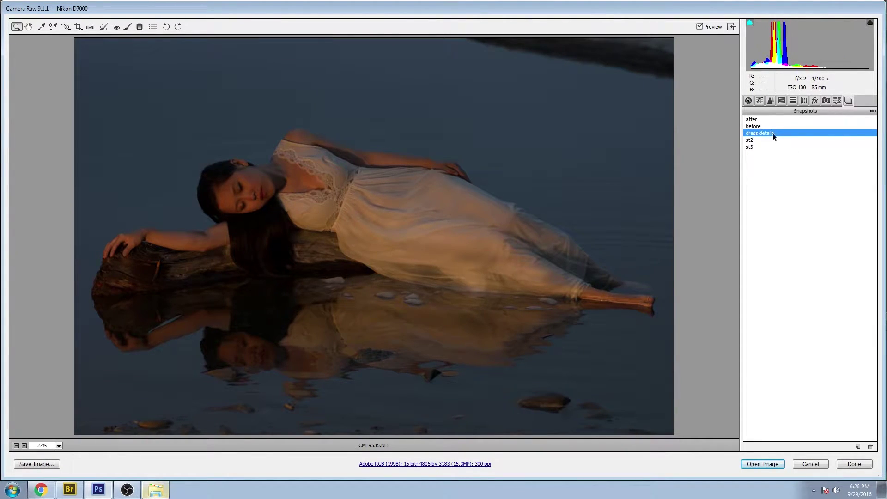
{"action": "left_click", "coordinate": [754, 126]}
{"action": "left_click", "coordinate": [762, 133]}
{"action": "key", "text": "Up"}
{"action": "key", "text": "Up"}
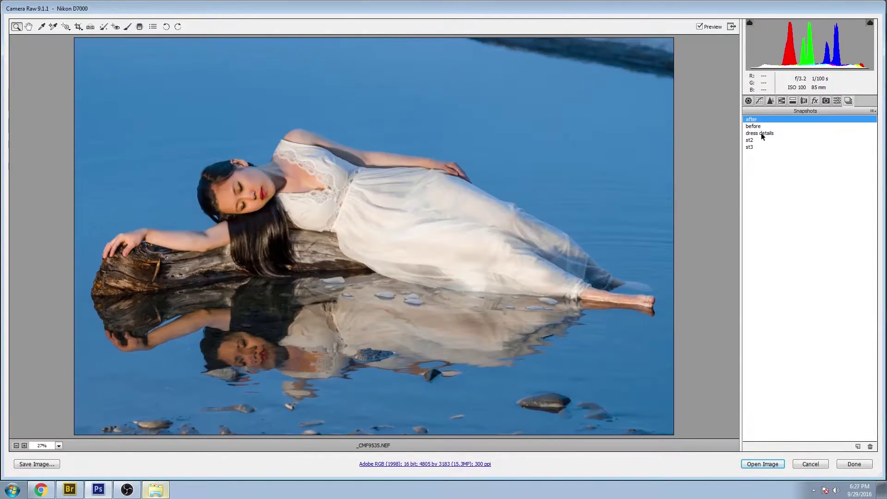
{"action": "left_click", "coordinate": [764, 134]}
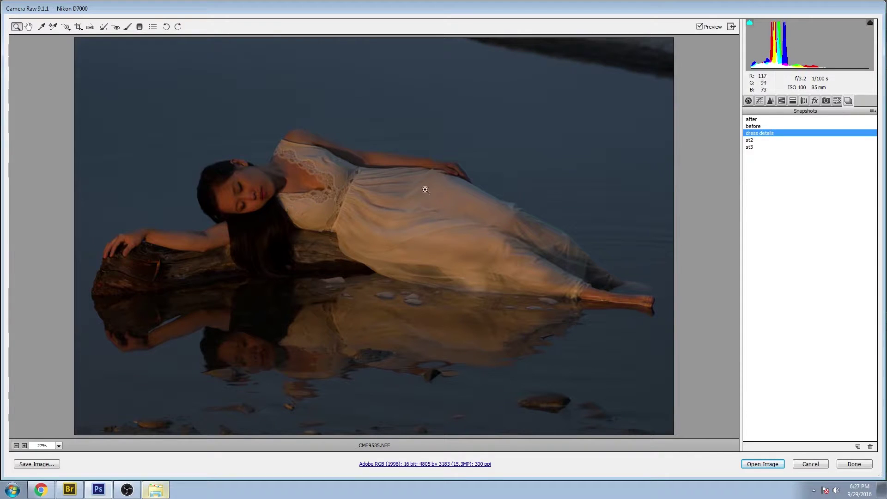
{"action": "left_click", "coordinate": [755, 119]}
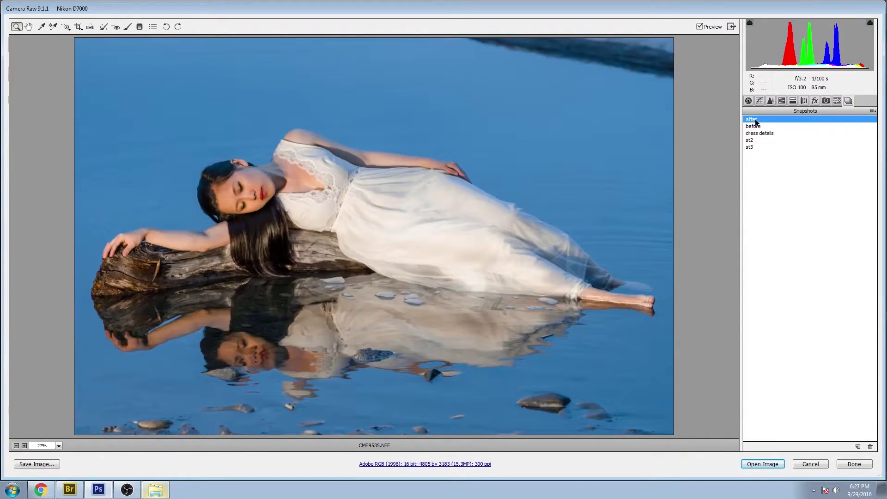
View the st3, st2 and before snapshots and return to the after snapshot.
{"action": "left_click", "coordinate": [755, 146]}
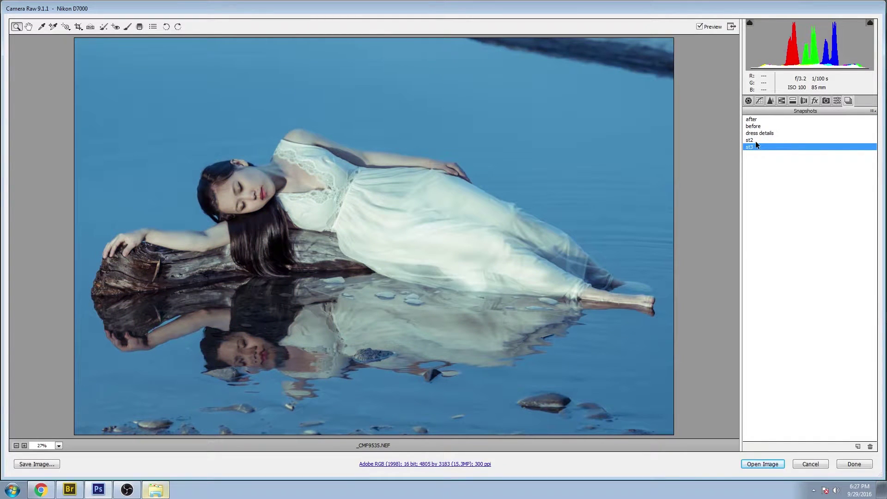
{"action": "left_click", "coordinate": [755, 141]}
{"action": "left_click", "coordinate": [757, 148]}
{"action": "left_click", "coordinate": [761, 126]}
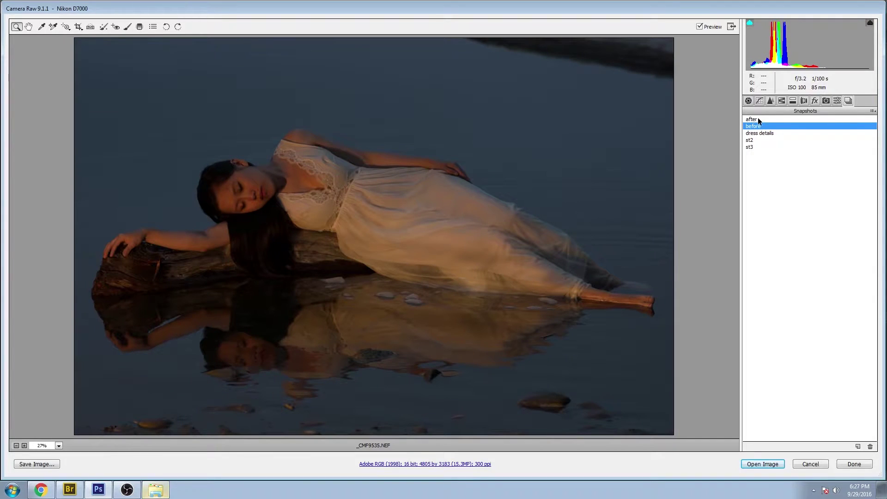
{"action": "left_click", "coordinate": [758, 119]}
Try the As Shot white balance in the Basic adjustments and return to Custom.
{"action": "left_click", "coordinate": [749, 101]}
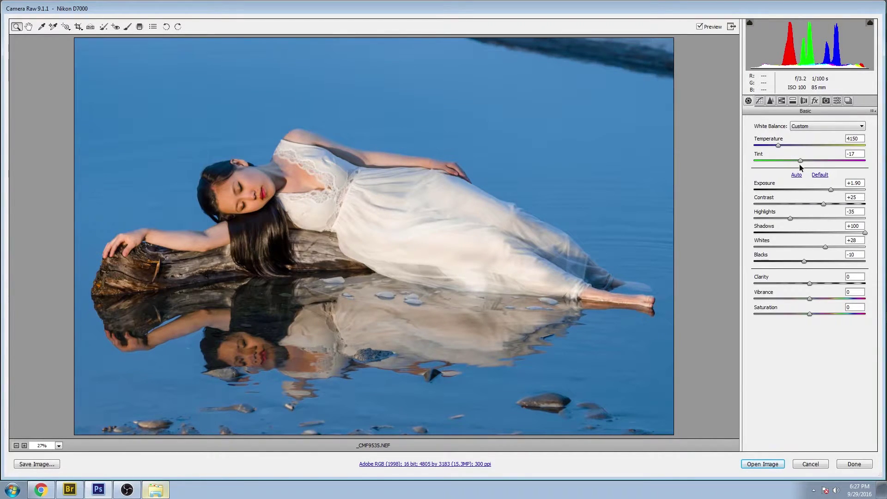
{"action": "left_click", "coordinate": [799, 126]}
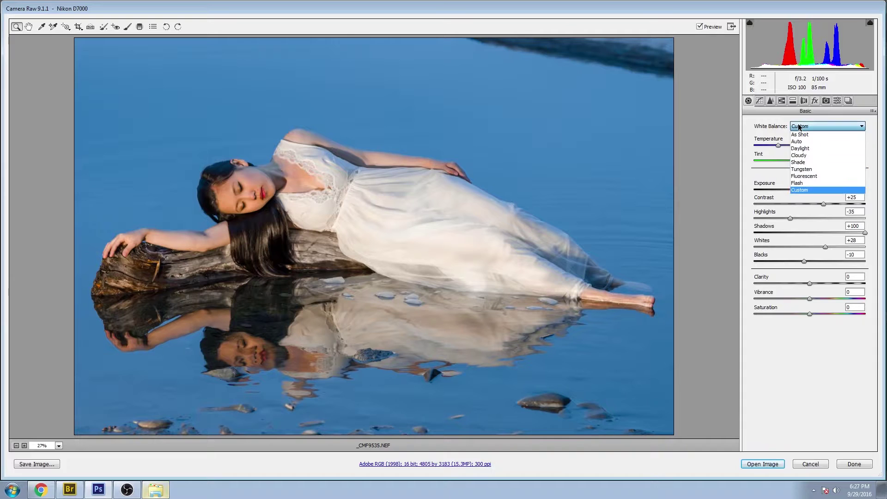
{"action": "left_click", "coordinate": [803, 134]}
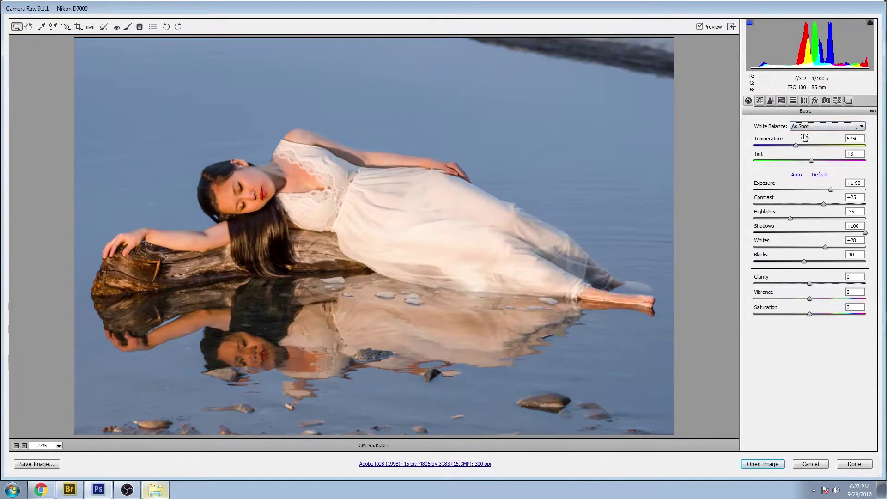
{"action": "left_click", "coordinate": [840, 126]}
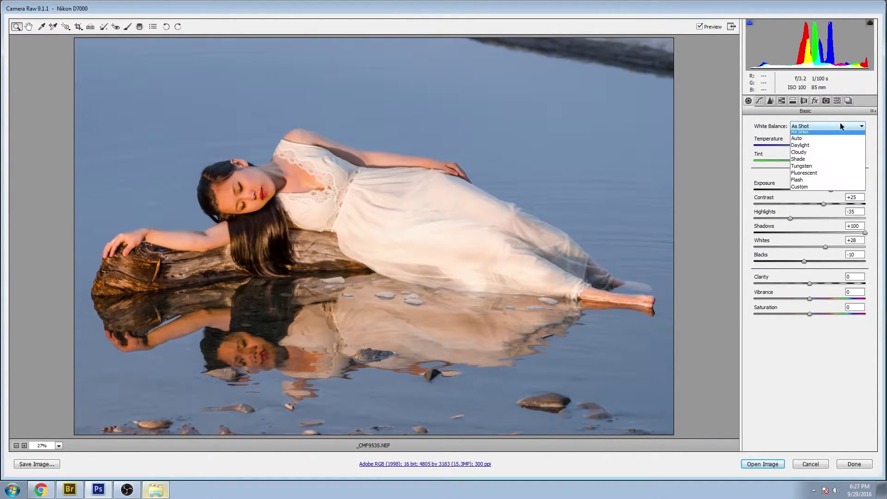
{"action": "left_click", "coordinate": [798, 190]}
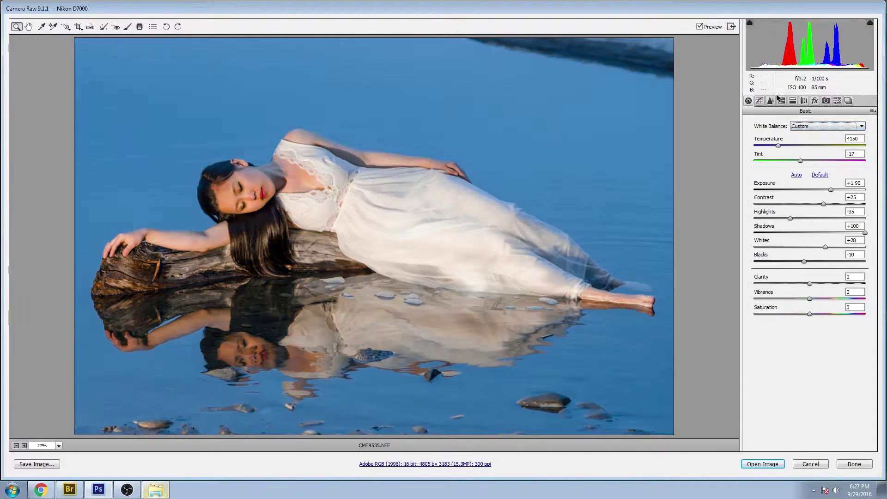
Review the HSL luminance, saturation and hue adjustments of the after snapshot.
{"action": "left_click", "coordinate": [760, 102]}
{"action": "left_click", "coordinate": [778, 101]}
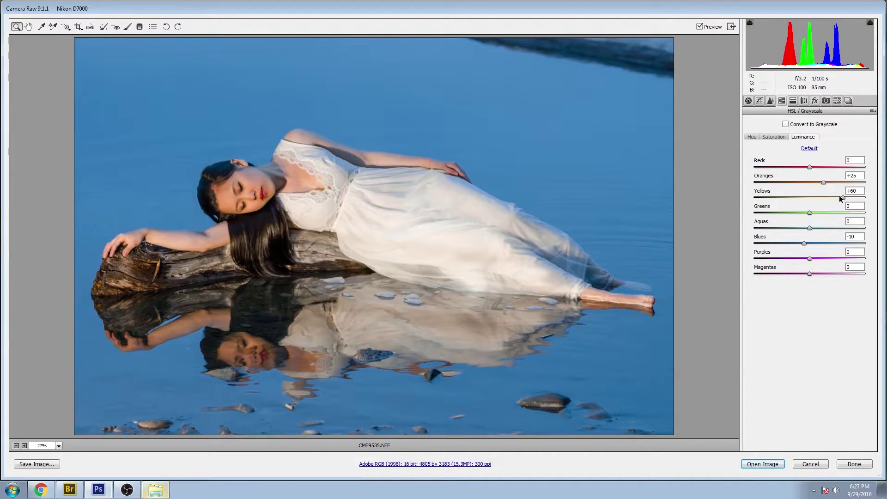
{"action": "left_click", "coordinate": [780, 137]}
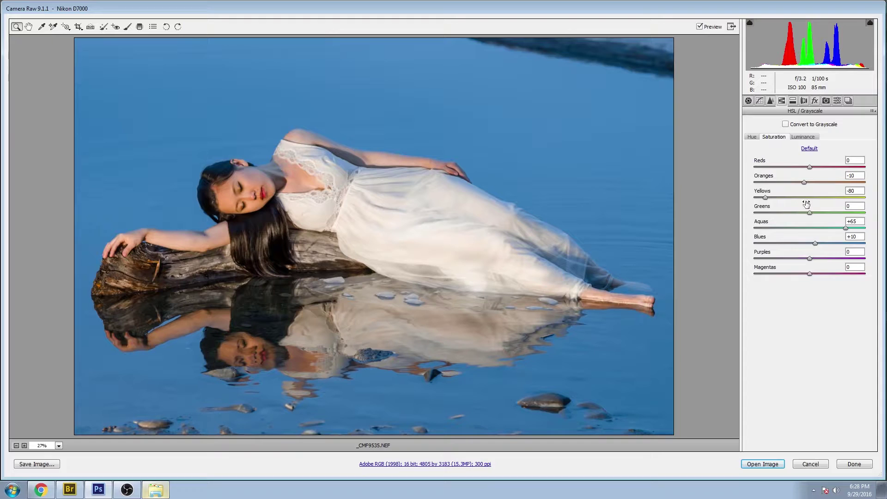
{"action": "left_click", "coordinate": [753, 137]}
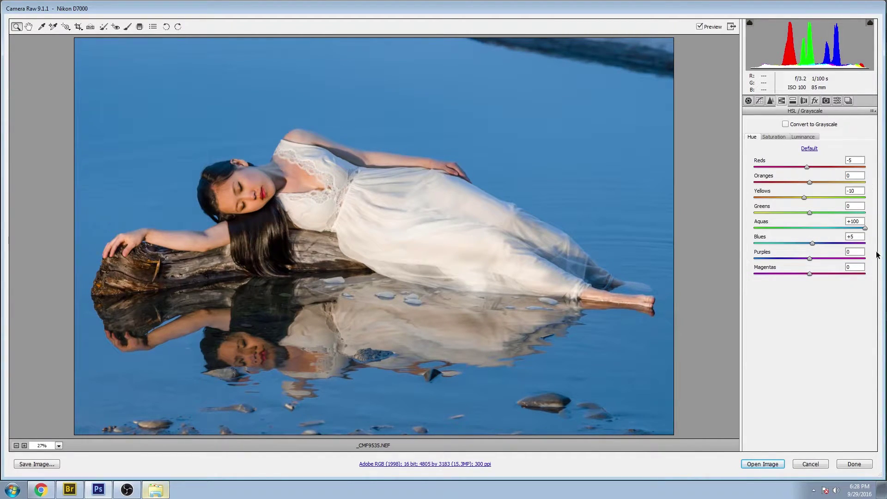
Try shifting the Aquas hue toward green and cancel the Camera Raw edits to return to the Photoshop document.
{"action": "left_click_drag", "start_coordinate": [865, 228], "coordinate": [885, 215]}
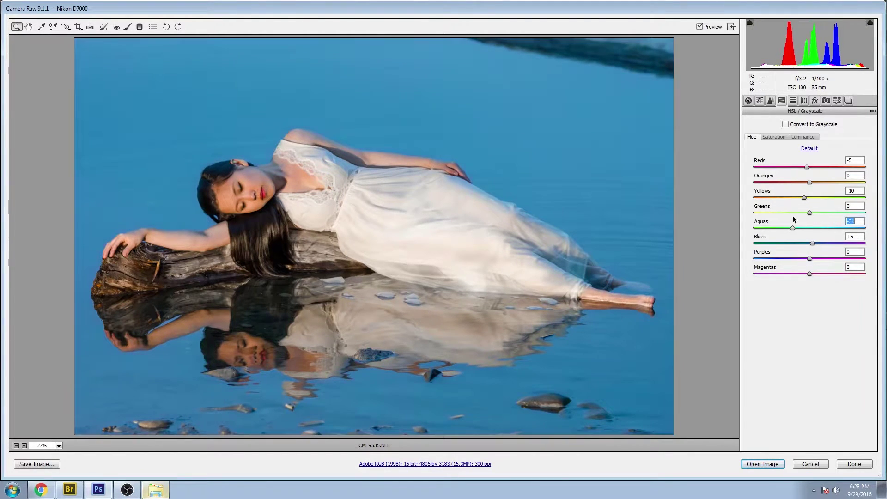
{"action": "left_click", "coordinate": [815, 465]}
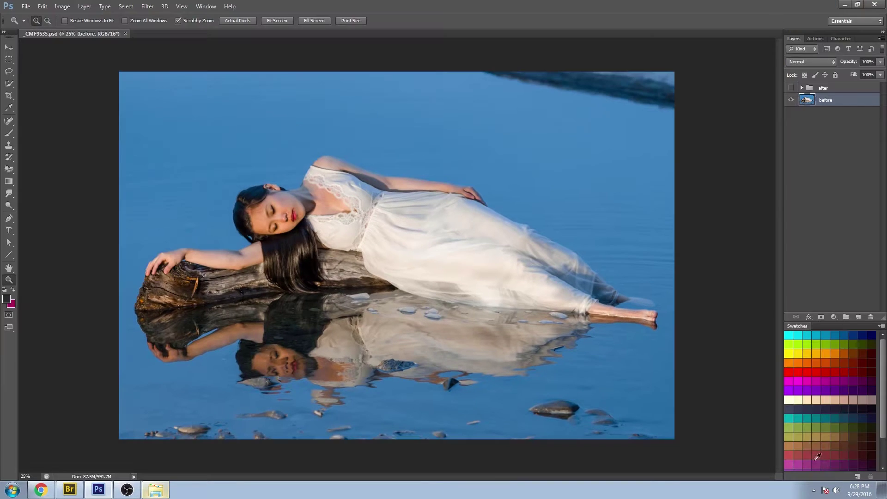
Compare the photo with the after group repeatedly shown and hidden over the before layer.
{"action": "left_click", "coordinate": [790, 89]}
{"action": "left_click", "coordinate": [790, 89]}
{"action": "left_click", "coordinate": [790, 89]}
{"action": "left_click", "coordinate": [790, 89]}
{"action": "left_click", "coordinate": [790, 89]}
{"action": "left_click", "coordinate": [790, 89]}
{"action": "left_click", "coordinate": [790, 88]}
{"action": "left_click", "coordinate": [791, 89]}
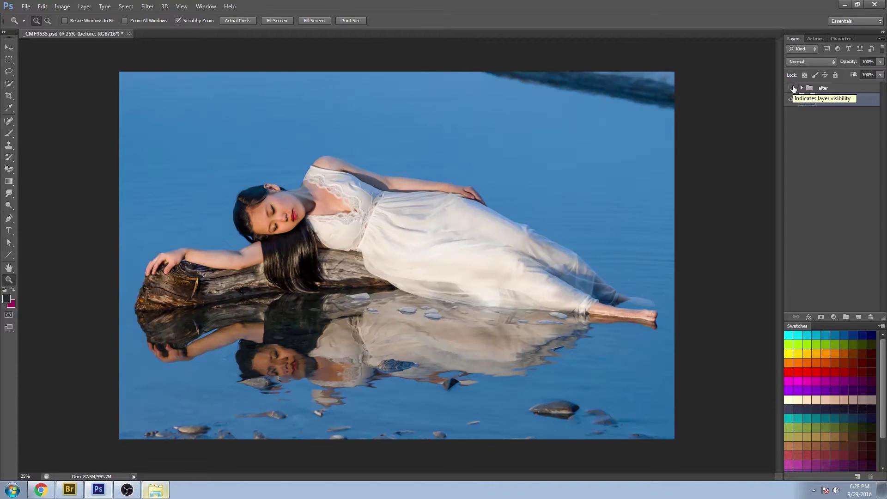
{"action": "left_click", "coordinate": [791, 88]}
{"action": "left_click", "coordinate": [792, 88]}
{"action": "left_click", "coordinate": [792, 88]}
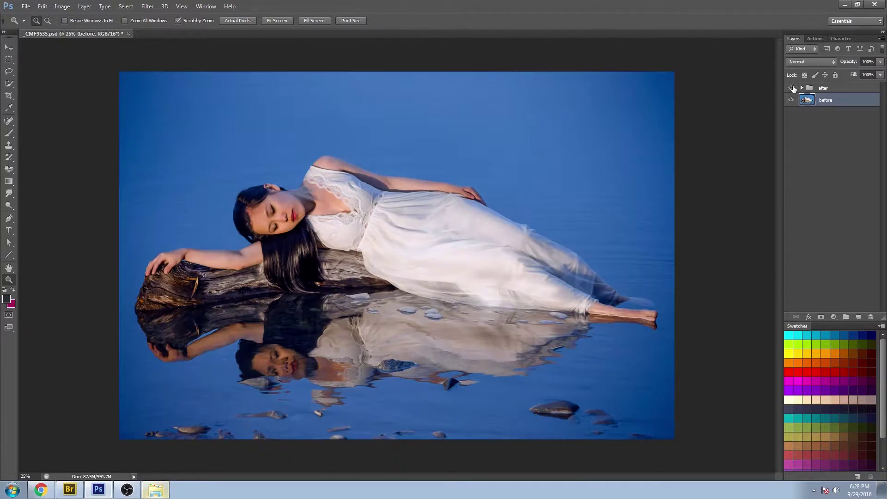
{"action": "left_click", "coordinate": [792, 88]}
{"action": "left_click", "coordinate": [792, 88]}
{"action": "left_click", "coordinate": [793, 88]}
{"action": "left_click", "coordinate": [793, 88]}
{"action": "left_click", "coordinate": [793, 88]}
{"action": "left_click", "coordinate": [792, 88]}
{"action": "left_click", "coordinate": [793, 88]}
{"action": "left_click", "coordinate": [792, 89]}
{"action": "left_click", "coordinate": [792, 88]}
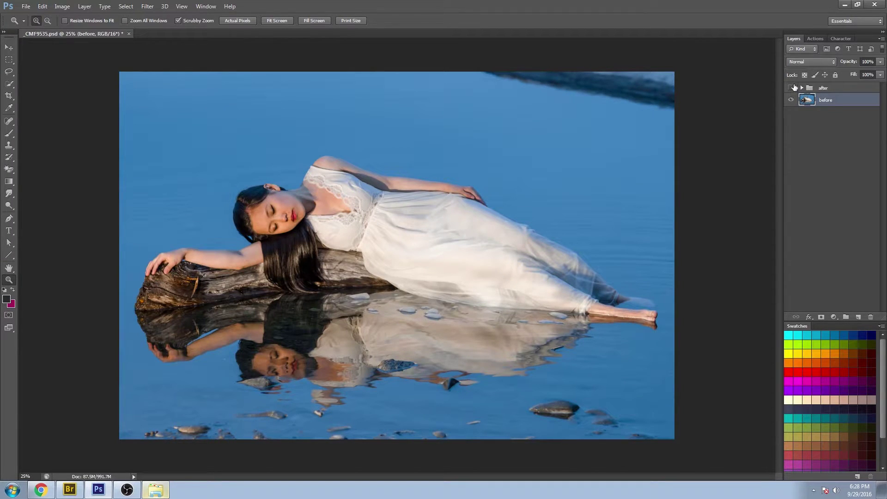
Show and expand the after group, hiding its contents above the touchups & freq Sep group.
{"action": "left_click", "coordinate": [793, 88]}
{"action": "left_click", "coordinate": [802, 88]}
{"action": "left_click_drag", "start_coordinate": [791, 126], "coordinate": [791, 217]}
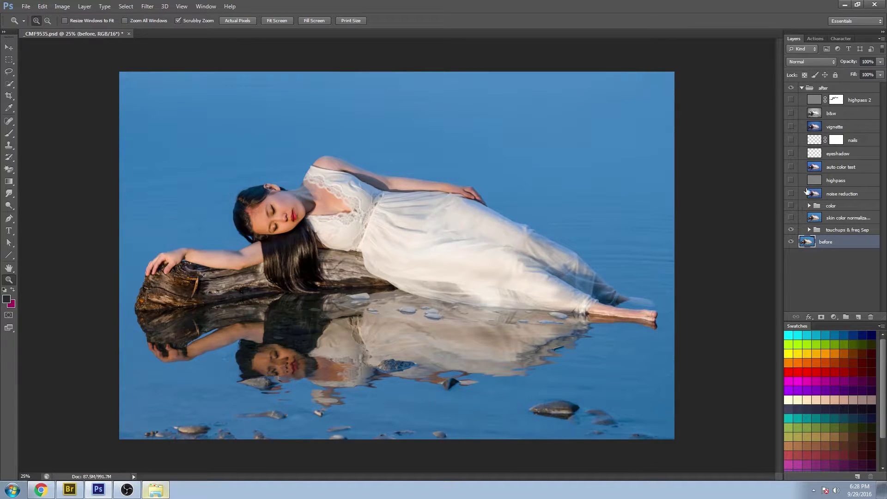
Expand the touchups & freq Sep group and examine its low and high layers by toggling their visibility separately.
{"action": "left_click", "coordinate": [809, 229]}
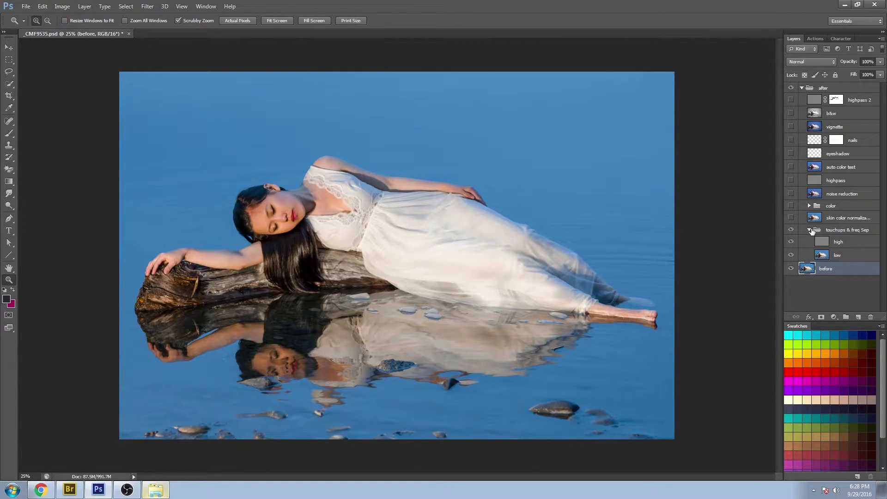
{"action": "left_click", "coordinate": [825, 255]}
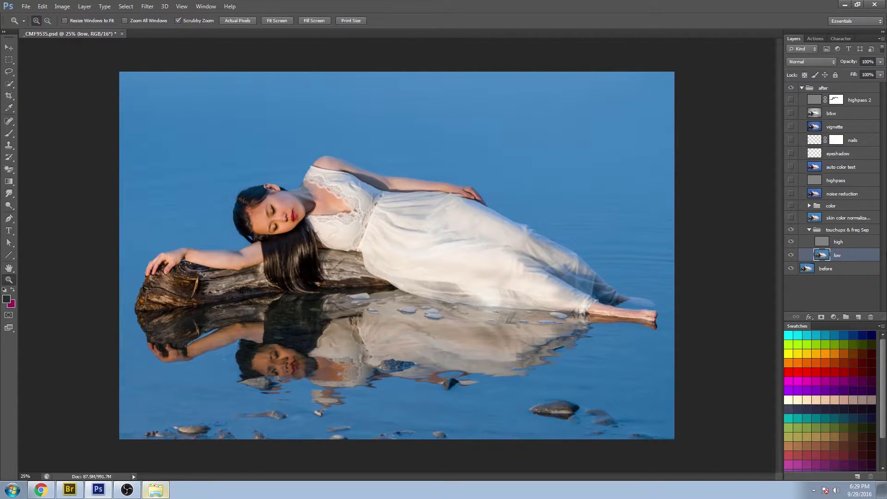
{"action": "left_click", "coordinate": [791, 242]}
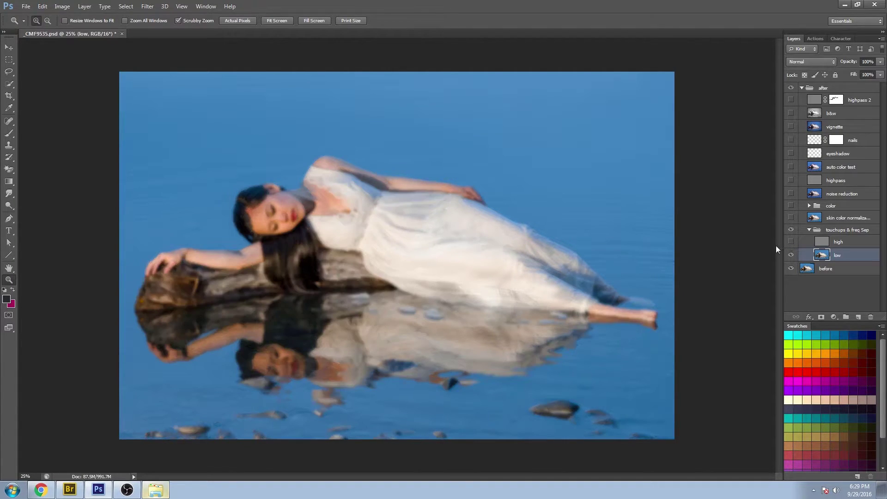
{"action": "mouse_move", "coordinate": [264, 207]}
{"action": "left_mouse_down"}
{"action": "mouse_move", "coordinate": [304, 228]}
{"action": "mouse_move", "coordinate": [295, 235]}
{"action": "mouse_move", "coordinate": [276, 209]}
{"action": "left_mouse_up"}
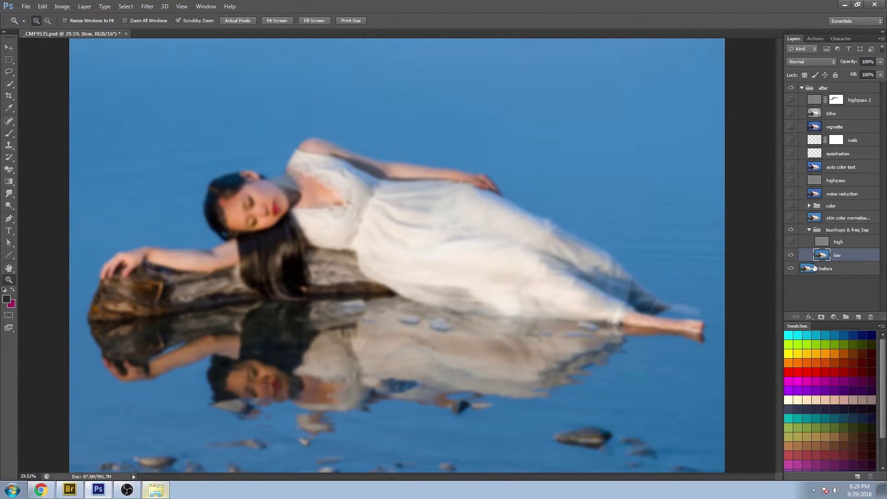
{"action": "left_click", "coordinate": [791, 255]}
{"action": "left_click", "coordinate": [791, 241]}
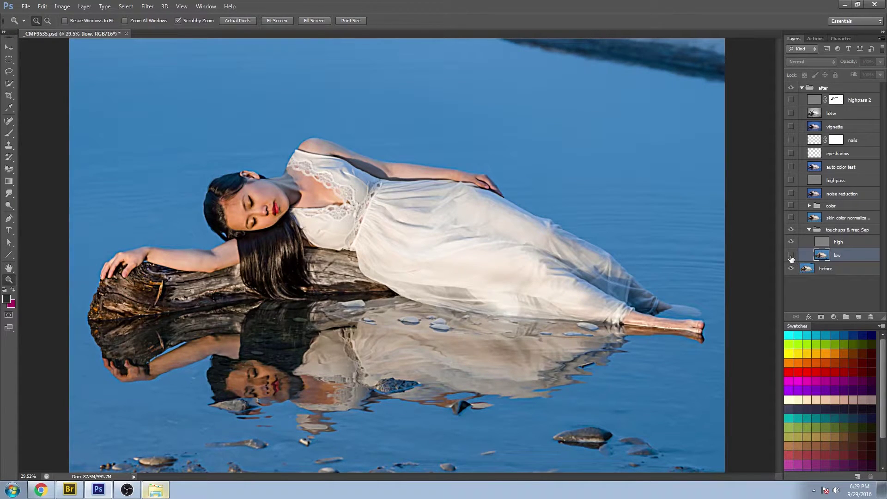
{"action": "left_click", "coordinate": [790, 256]}
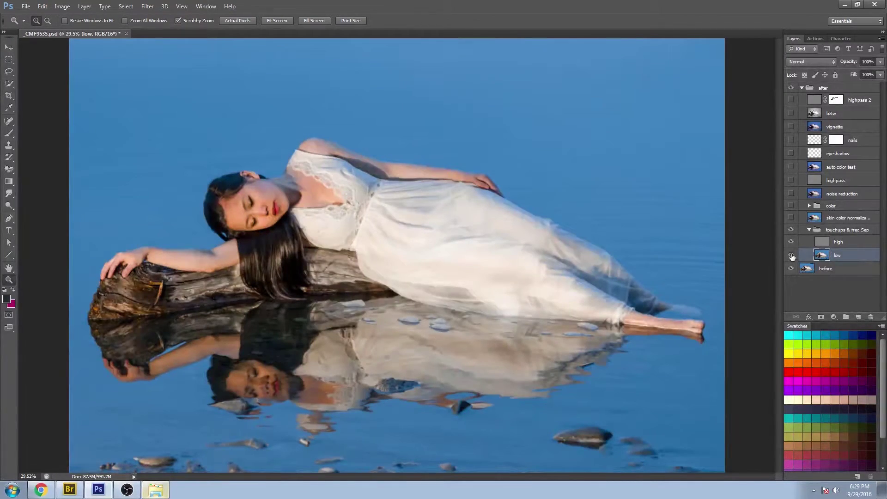
Collapse the touchups & freq Sep group and compare the photo with the group hidden and shown.
{"action": "left_click", "coordinate": [807, 230]}
{"action": "left_click", "coordinate": [790, 231]}
{"action": "left_click", "coordinate": [791, 231]}
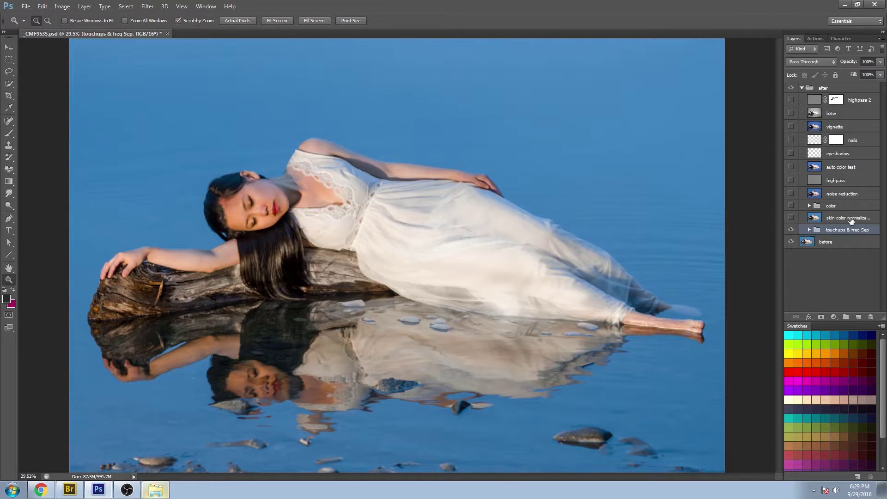
Select and show the skin color normalization layer, and inspect the skin tones on the woman's face and body.
{"action": "left_click", "coordinate": [850, 220]}
{"action": "left_click", "coordinate": [791, 219]}
{"action": "left_click_drag", "start_coordinate": [275, 187], "coordinate": [310, 217]}
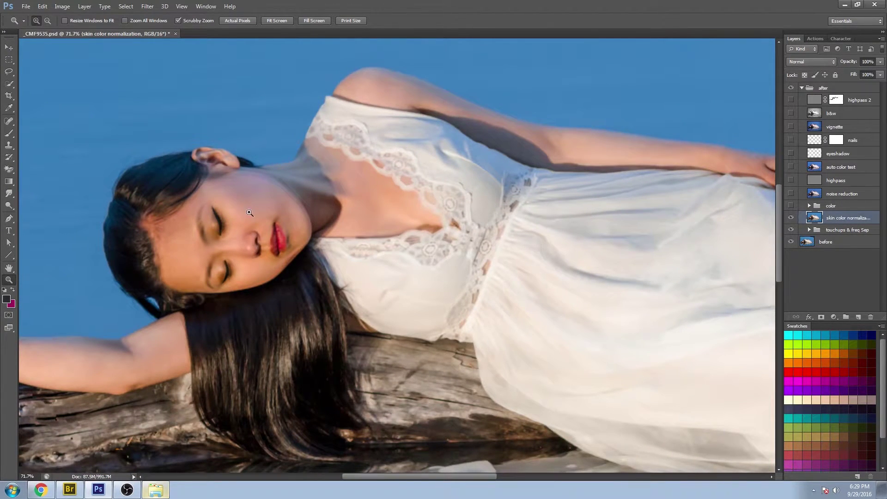
{"action": "scroll", "coordinate": [246, 213], "scroll_direction": "down", "scroll_amount": 3}
{"action": "right_click", "coordinate": [310, 188]}
{"action": "left_click", "coordinate": [340, 193]}
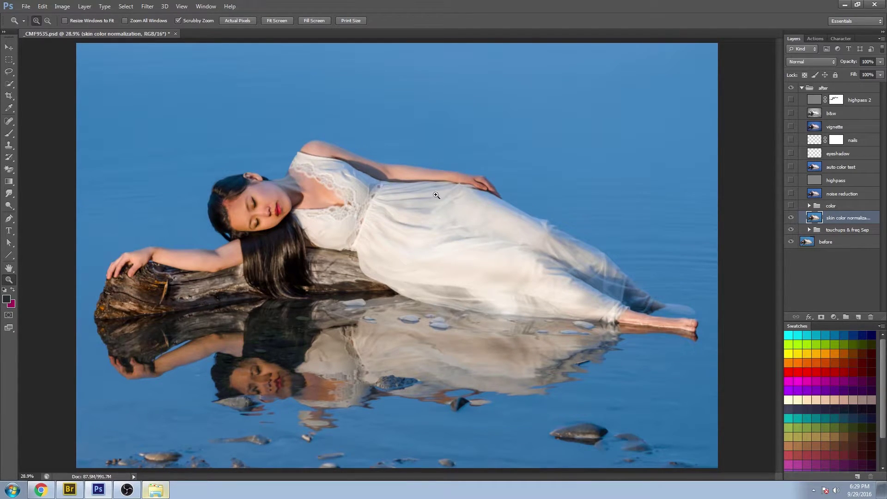
{"action": "left_click_drag", "start_coordinate": [304, 202], "coordinate": [306, 214]}
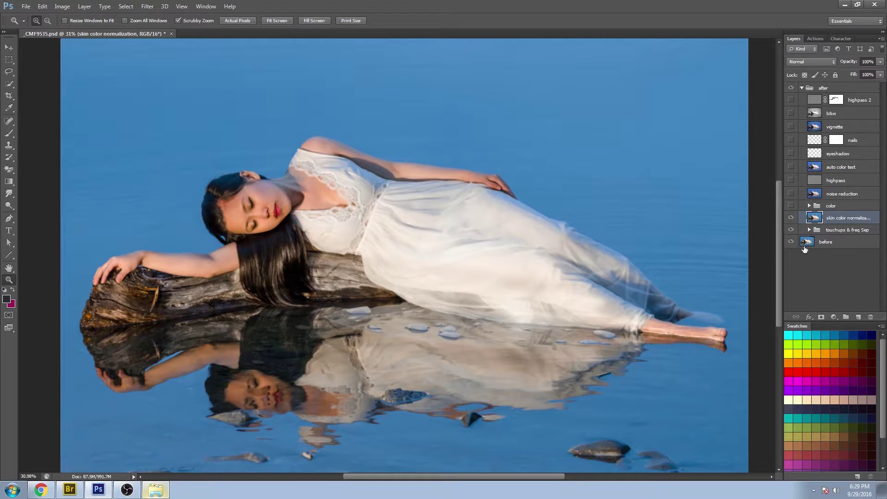
Compare the skin color normalization layer hidden and shown, on the whole photo and close up on the woman's neck and chest.
{"action": "left_click", "coordinate": [791, 218]}
{"action": "left_click", "coordinate": [791, 217]}
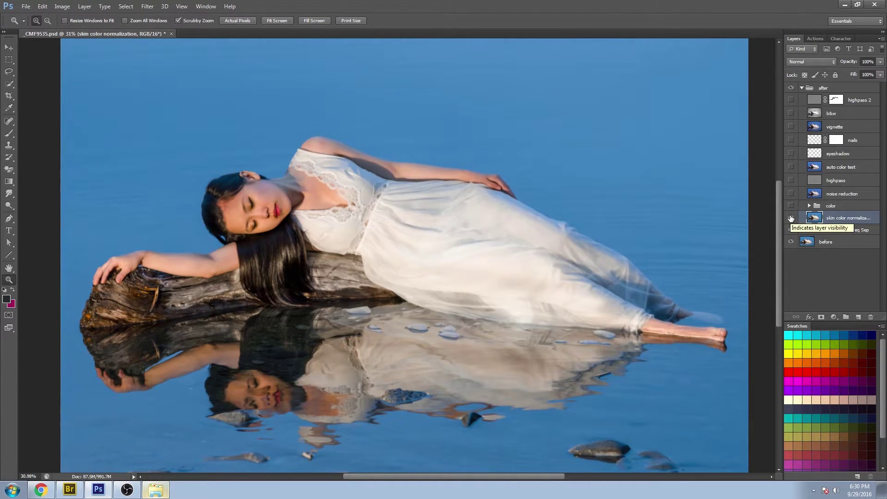
{"action": "left_click_drag", "start_coordinate": [334, 169], "coordinate": [380, 202]}
{"action": "left_click", "coordinate": [791, 218]}
{"action": "left_click", "coordinate": [790, 218]}
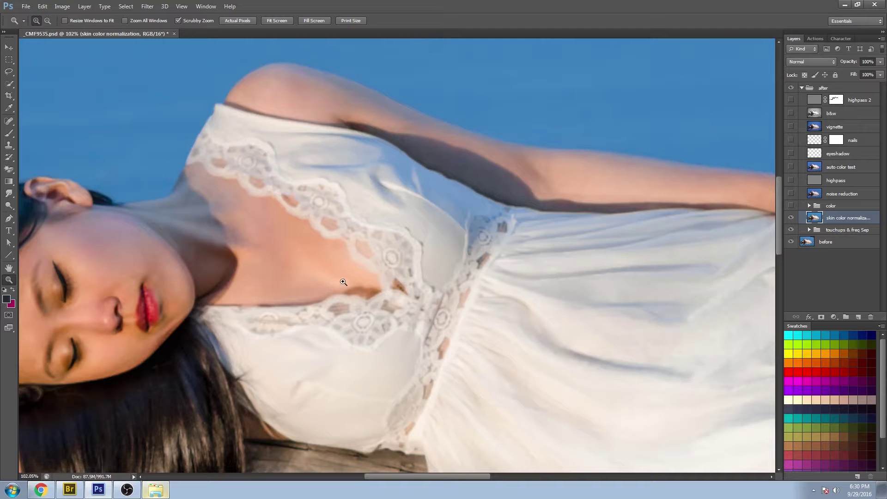
{"action": "left_click", "coordinate": [790, 218]}
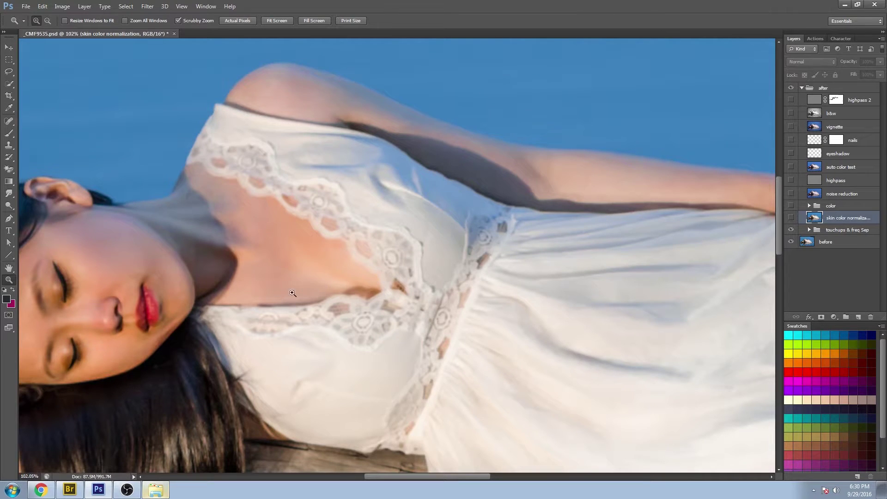
{"action": "scroll", "coordinate": [133, 254], "scroll_direction": "up", "scroll_amount": 2}
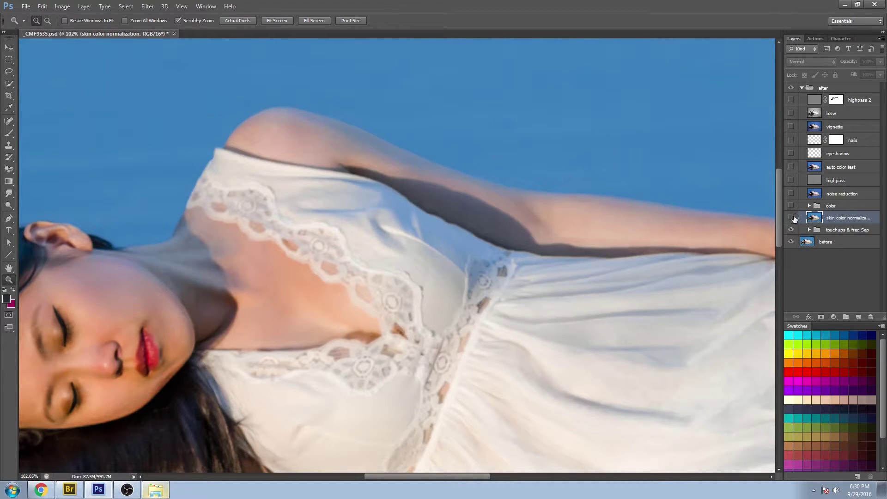
Toggle the skin color normalization layer repeatedly to check the shoulder, arm and face tones, and return to the full photo.
{"action": "left_click", "coordinate": [791, 219]}
{"action": "left_click", "coordinate": [791, 219]}
{"action": "left_click", "coordinate": [791, 219]}
{"action": "left_click", "coordinate": [791, 219]}
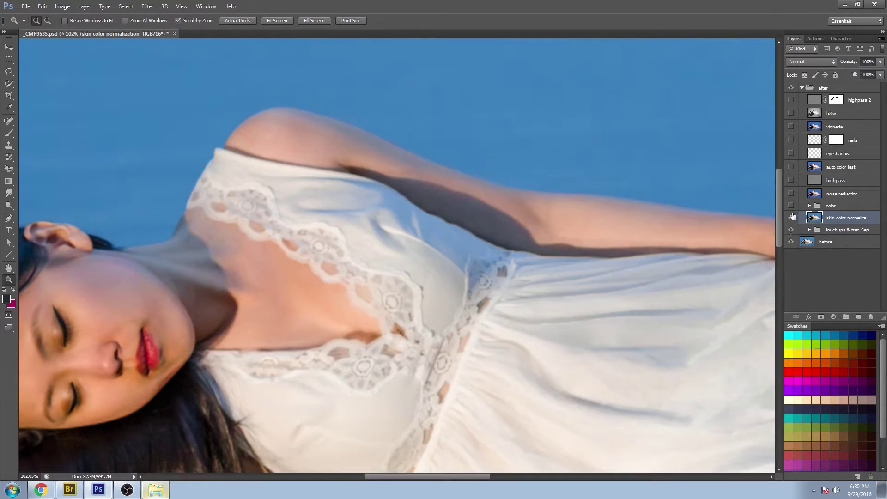
{"action": "left_click", "coordinate": [791, 218]}
{"action": "left_click", "coordinate": [791, 218]}
{"action": "scroll", "coordinate": [182, 322], "scroll_direction": "down", "scroll_amount": 6}
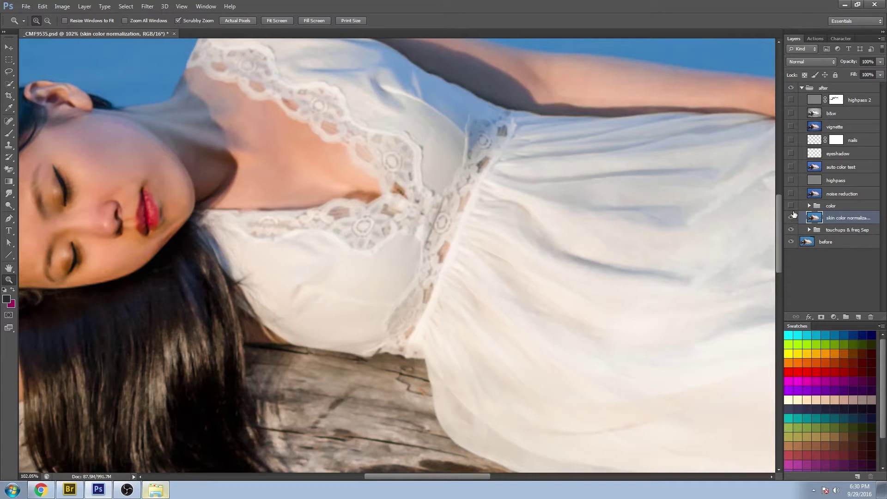
{"action": "left_click", "coordinate": [791, 218]}
{"action": "left_click", "coordinate": [791, 218]}
{"action": "right_click", "coordinate": [489, 213]}
{"action": "left_click", "coordinate": [515, 220]}
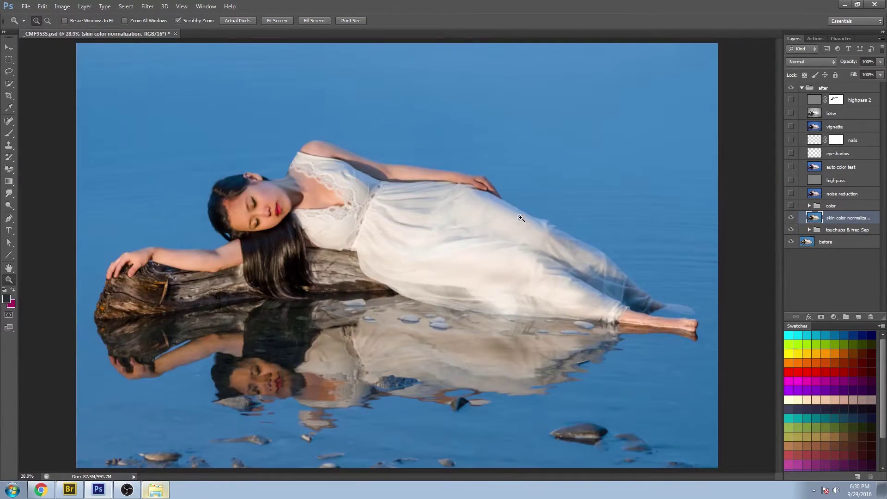
Show and expand the color group, and hide its color tweak and selective color layers.
{"action": "left_click", "coordinate": [791, 206]}
{"action": "left_click", "coordinate": [790, 206]}
{"action": "left_click", "coordinate": [791, 206]}
{"action": "left_click", "coordinate": [809, 206]}
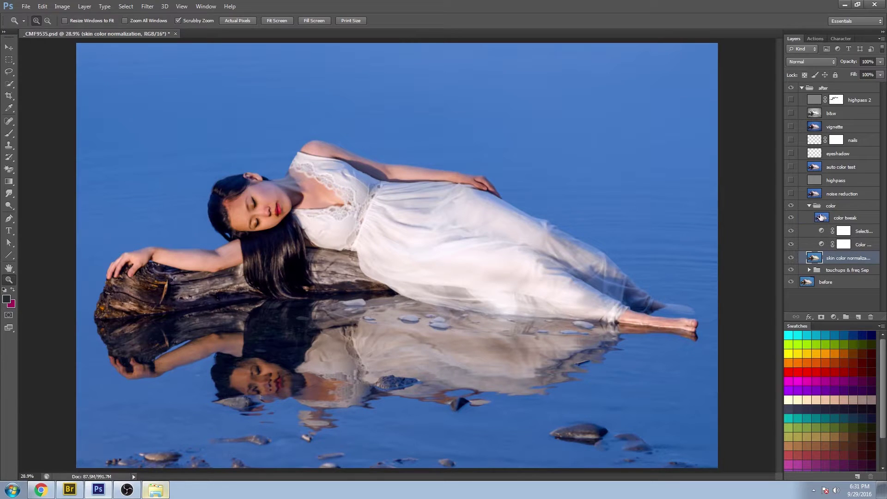
{"action": "left_click", "coordinate": [790, 231]}
{"action": "left_click", "coordinate": [791, 245]}
{"action": "left_click_drag", "start_coordinate": [783, 246], "coordinate": [782, 246]}
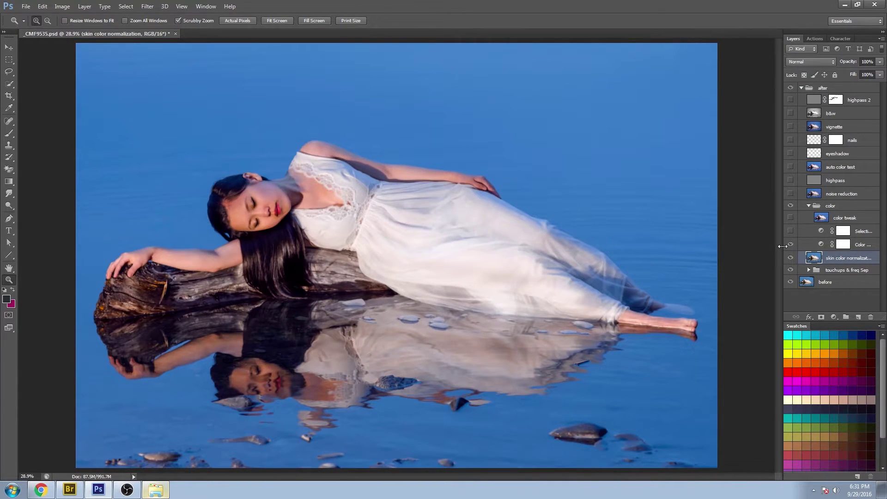
Open the Color Balance adjustment in the color group and review its midtones settings and tone options.
{"action": "double_click", "coordinate": [820, 245]}
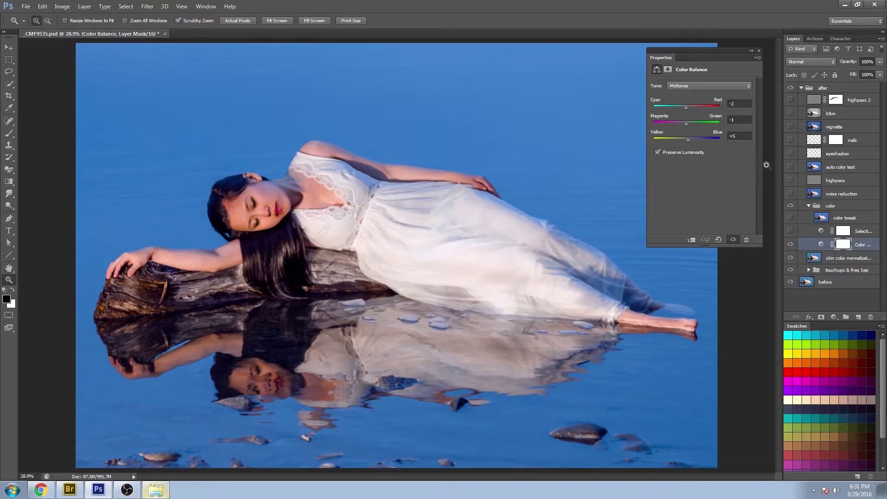
{"action": "left_click", "coordinate": [692, 87]}
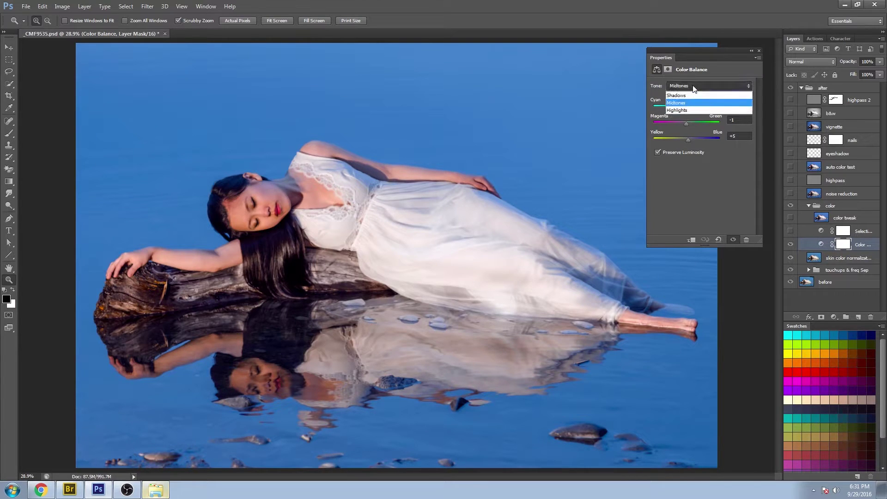
{"action": "left_click", "coordinate": [704, 49]}
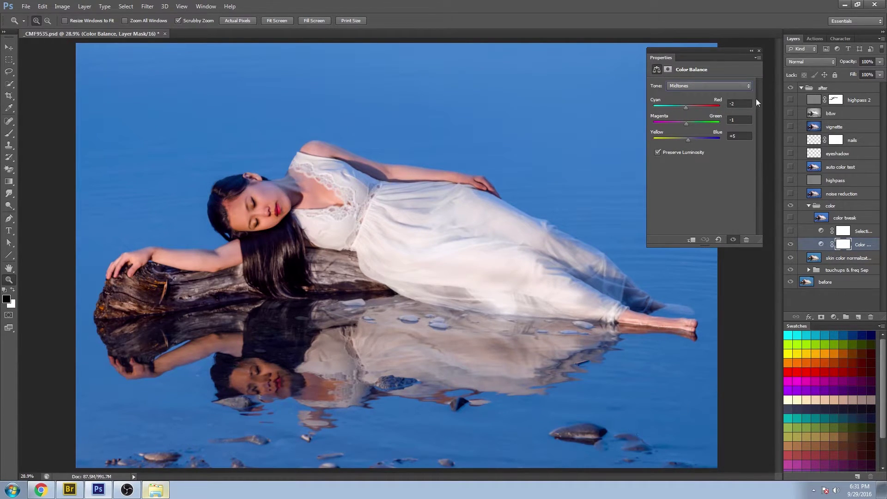
{"action": "left_click", "coordinate": [759, 50]}
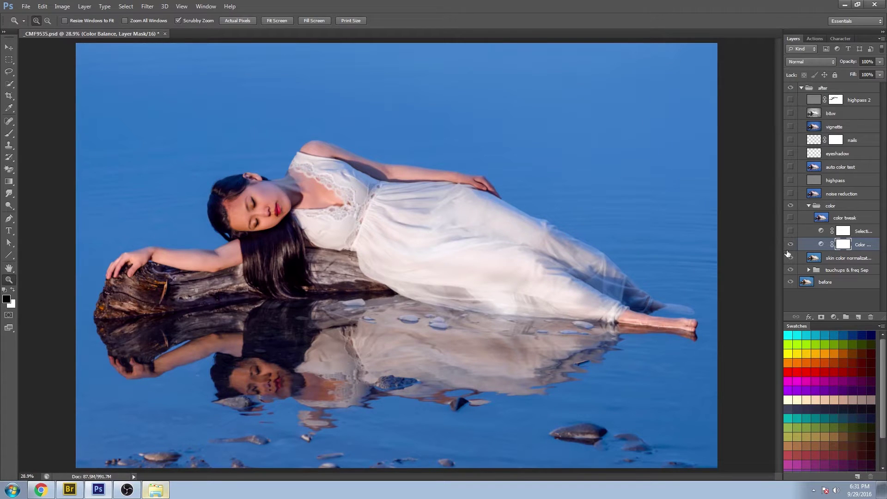
Compare the photo's color with the Color Balance adjustment hidden and shown several times.
{"action": "left_click", "coordinate": [790, 244]}
{"action": "left_click", "coordinate": [791, 244]}
{"action": "left_click", "coordinate": [792, 244]}
{"action": "left_click", "coordinate": [791, 244]}
{"action": "left_click", "coordinate": [791, 243]}
{"action": "left_click", "coordinate": [791, 244]}
{"action": "left_click", "coordinate": [791, 244]}
{"action": "left_click", "coordinate": [791, 244]}
{"action": "left_click", "coordinate": [791, 244]}
{"action": "left_click", "coordinate": [791, 244]}
{"action": "left_click", "coordinate": [792, 243]}
{"action": "left_click", "coordinate": [791, 244]}
{"action": "left_click", "coordinate": [792, 244]}
{"action": "left_click", "coordinate": [792, 244]}
Show the selective color and color tweak layers while checking the photo, and collapse the color group.
{"action": "left_click", "coordinate": [790, 233]}
{"action": "left_click_drag", "start_coordinate": [427, 212], "coordinate": [459, 260]}
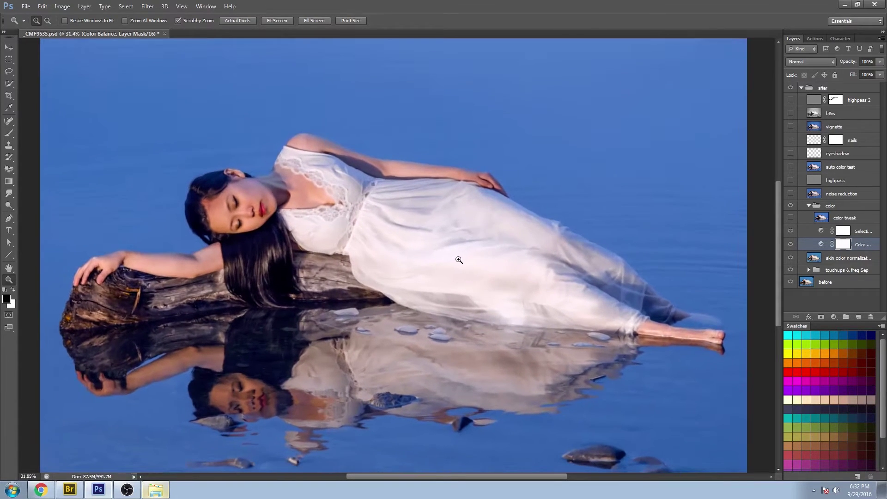
{"action": "left_click", "coordinate": [791, 231]}
{"action": "left_click_drag", "start_coordinate": [681, 251], "coordinate": [692, 314]}
{"action": "scroll", "coordinate": [672, 306], "scroll_direction": "down", "scroll_amount": 6}
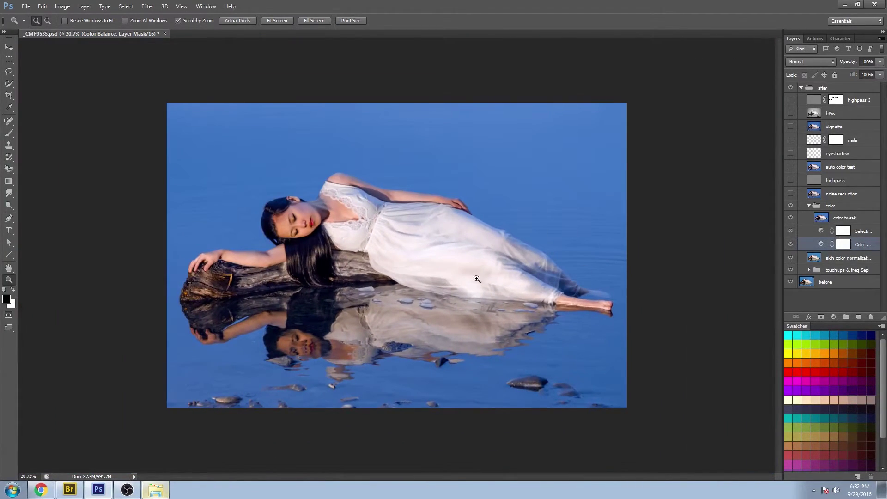
{"action": "scroll", "coordinate": [365, 295], "scroll_direction": "up", "scroll_amount": 2}
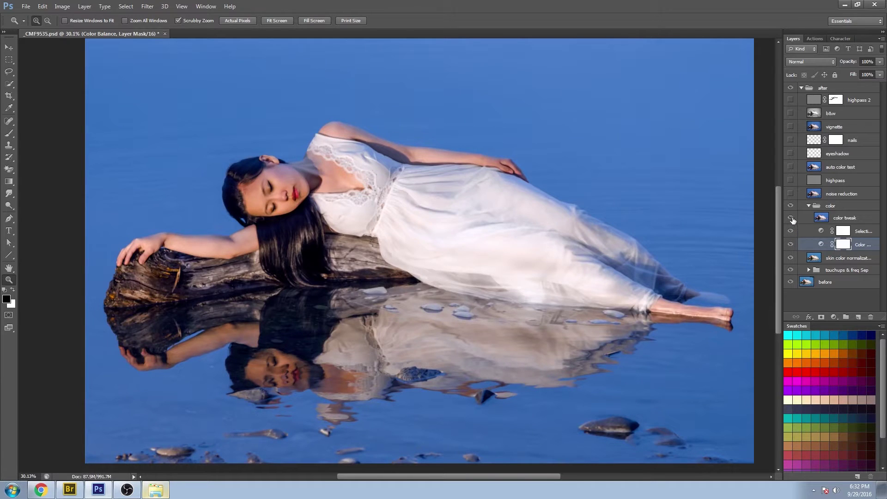
{"action": "left_click", "coordinate": [809, 205]}
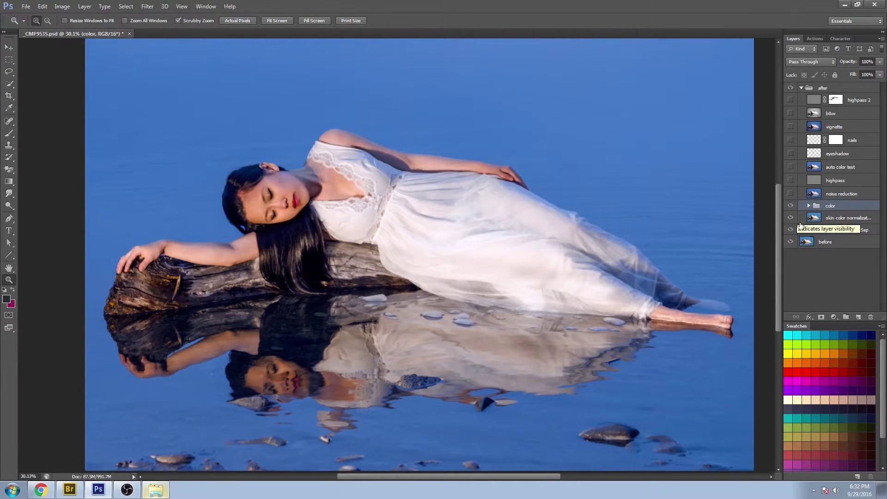
{"action": "scroll", "coordinate": [711, 254], "scroll_direction": "down", "scroll_amount": 2}
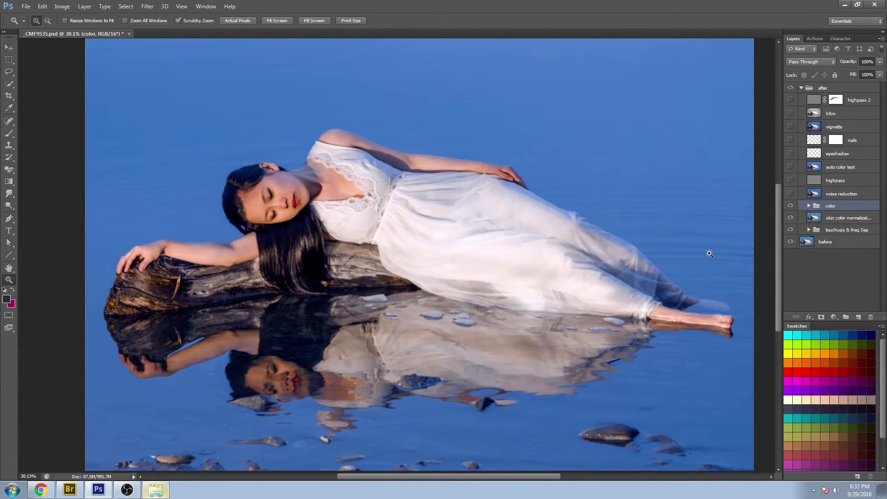
{"action": "scroll", "coordinate": [763, 218], "scroll_direction": "up", "scroll_amount": 1}
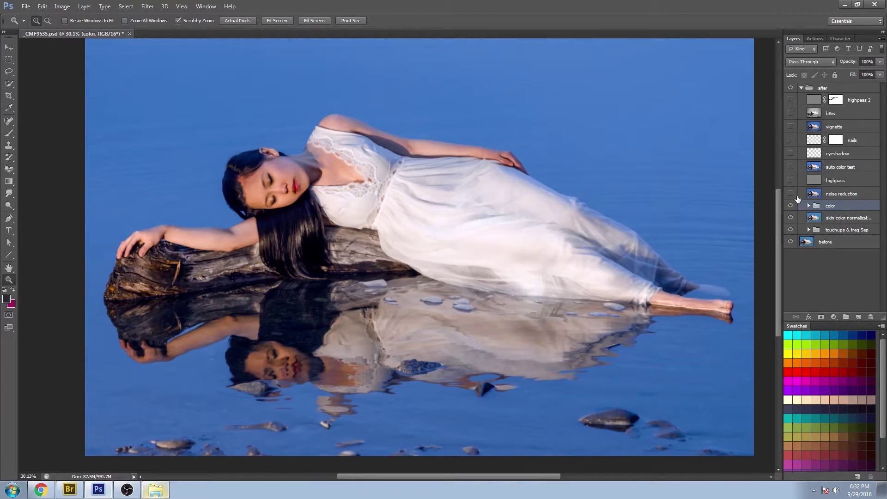
Show the noise reduction layer and compare its effect close up on the hand, dress and water.
{"action": "left_click", "coordinate": [789, 194]}
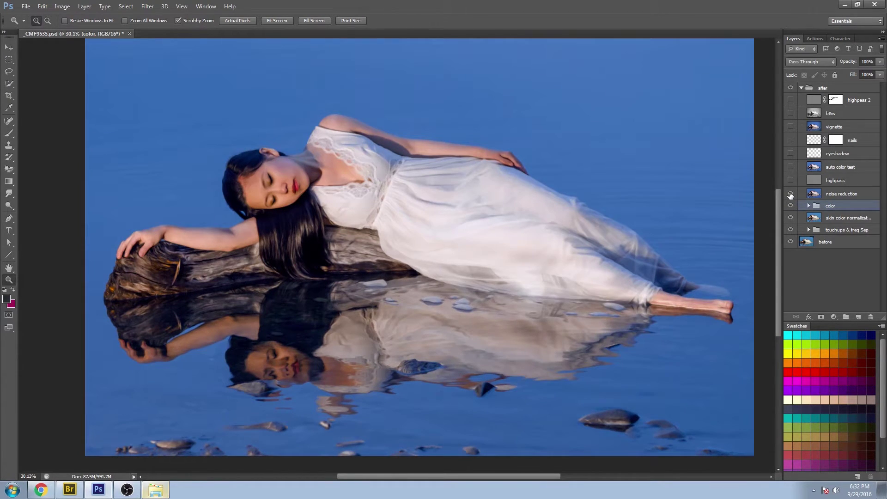
{"action": "left_click_drag", "start_coordinate": [575, 176], "coordinate": [630, 230]}
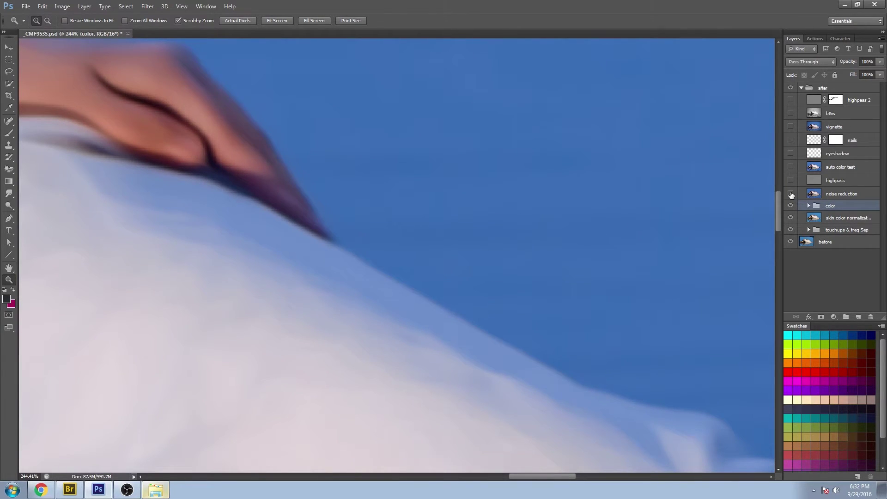
{"action": "left_click", "coordinate": [790, 194]}
{"action": "right_click", "coordinate": [459, 236]}
{"action": "left_click", "coordinate": [468, 245]}
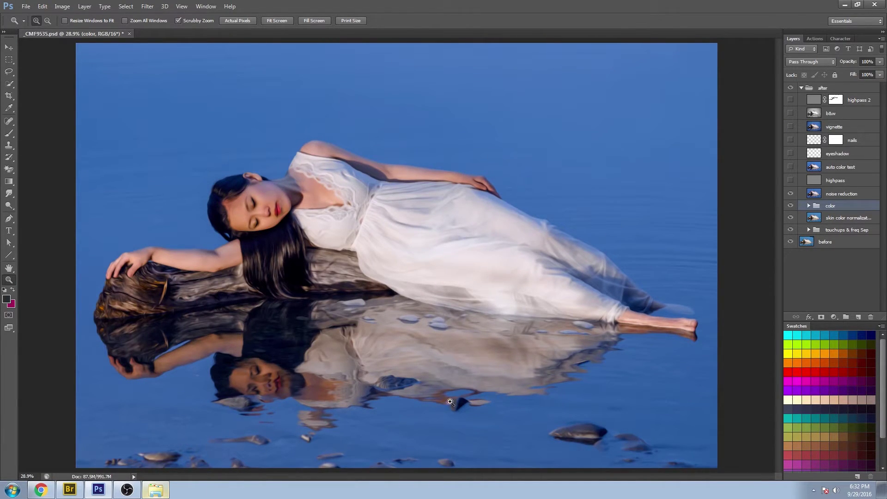
Show the highpass layer and inspect the photo's sharpness at several magnifications.
{"action": "left_click", "coordinate": [480, 365]}
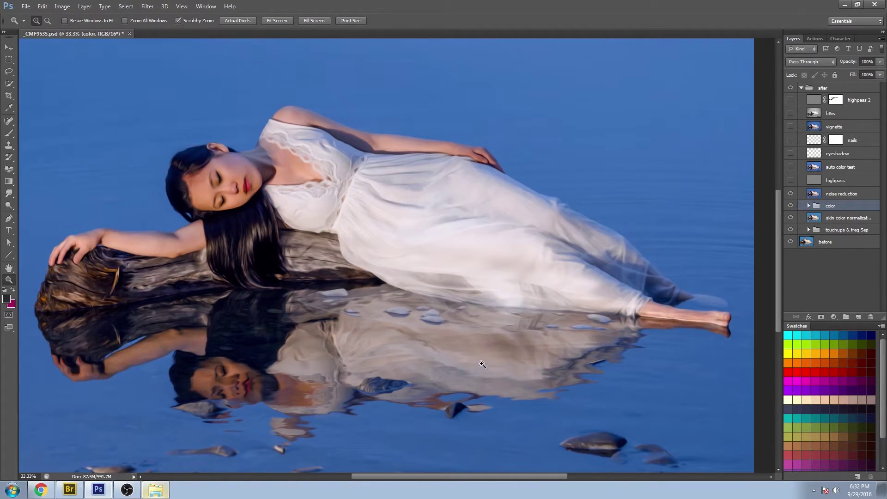
{"action": "right_click", "coordinate": [496, 357]}
{"action": "left_click", "coordinate": [524, 404]}
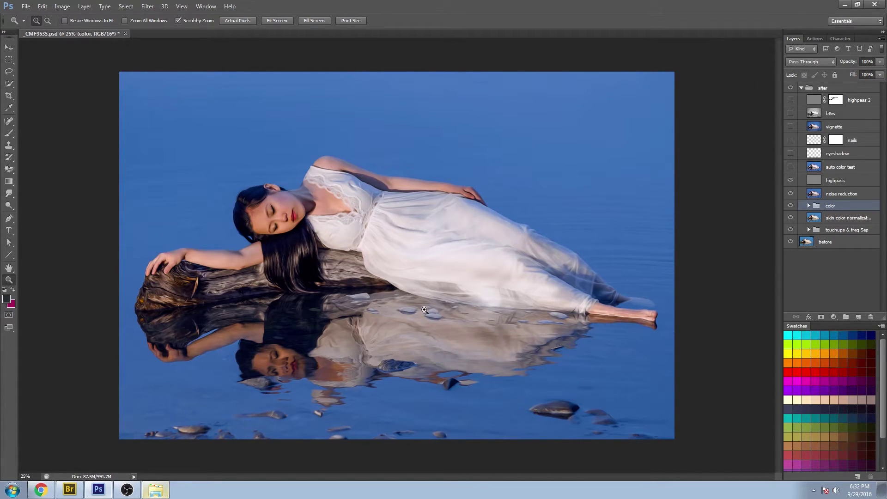
{"action": "scroll", "coordinate": [433, 309], "scroll_direction": "up", "scroll_amount": 1}
{"action": "right_click", "coordinate": [434, 298]}
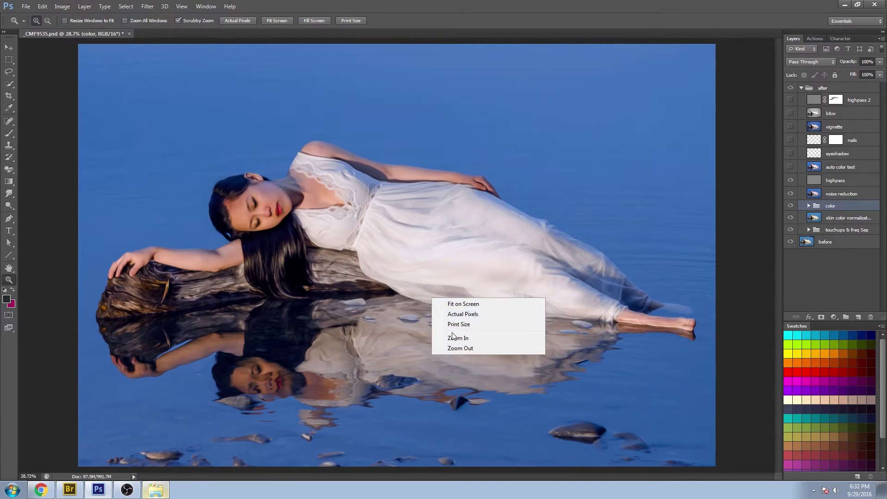
{"action": "left_click", "coordinate": [455, 347]}
{"action": "left_click", "coordinate": [434, 309]}
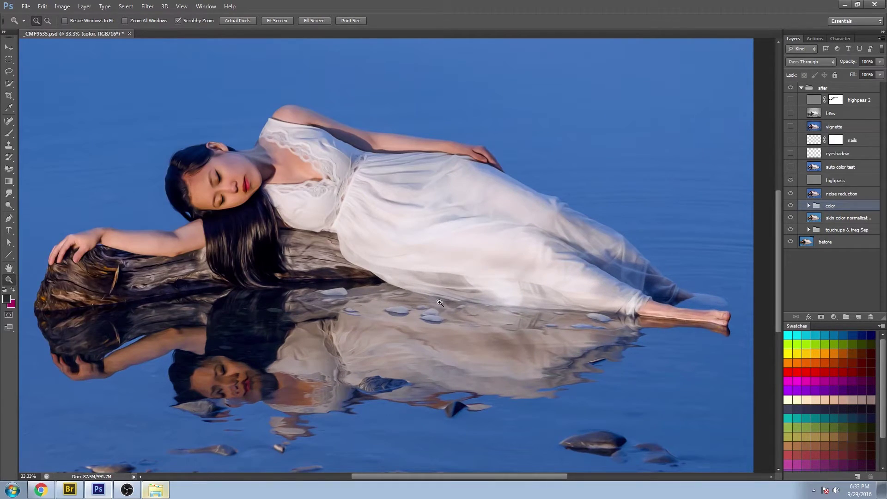
{"action": "right_click", "coordinate": [439, 303]}
{"action": "left_click", "coordinate": [458, 354]}
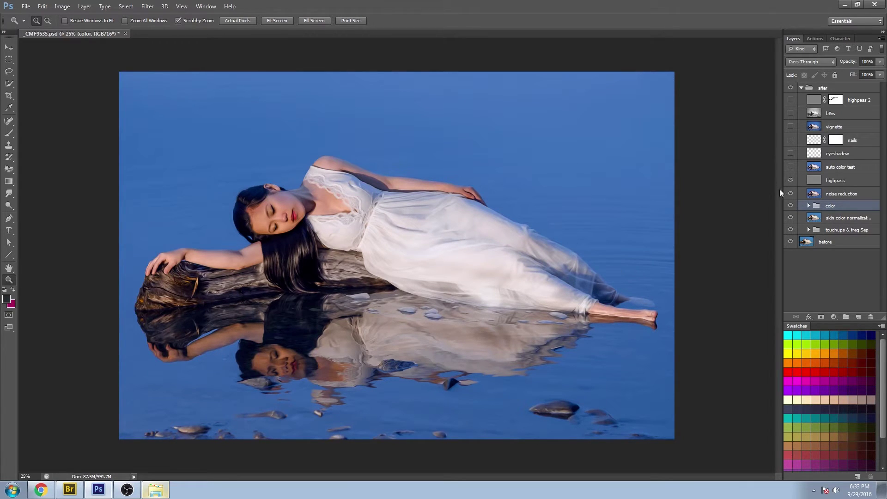
Show the auto color test layer above highpass, and look up the Auto Color command without applying it.
{"action": "left_click", "coordinate": [791, 181]}
{"action": "left_click", "coordinate": [62, 7]}
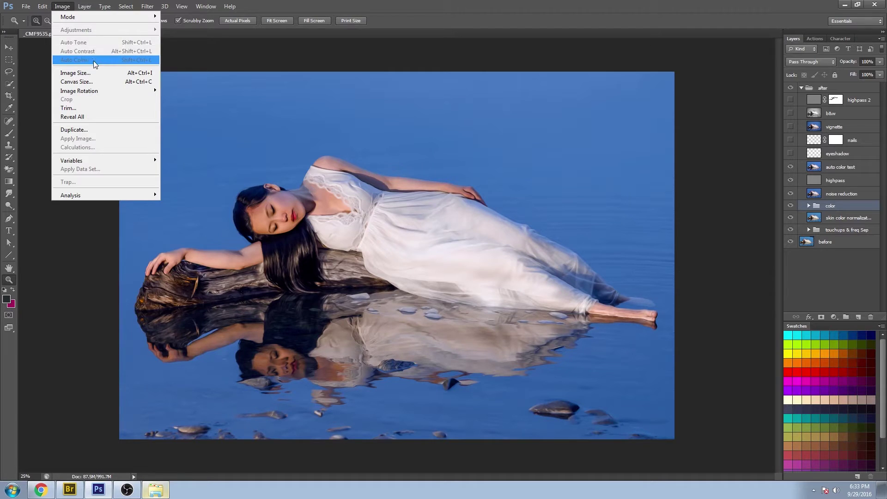
{"action": "left_click", "coordinate": [711, 229]}
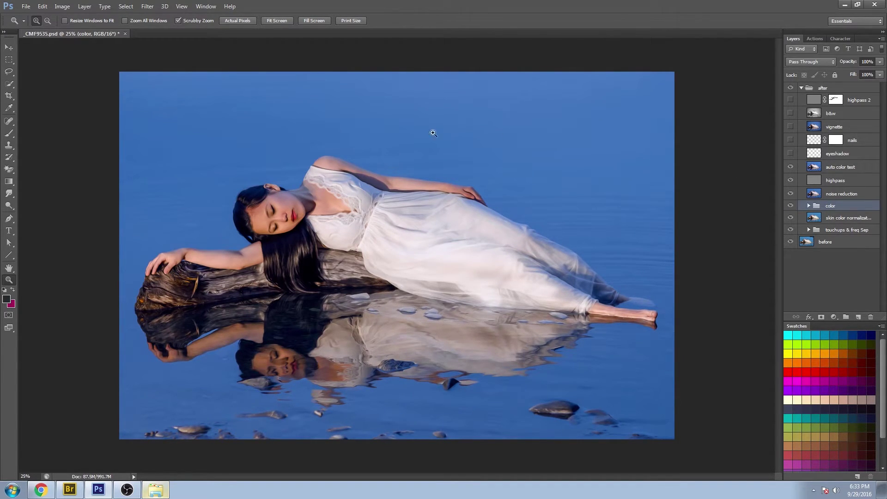
Show the eyeshadow layer and compare the woman's eyelids with it hidden and shown.
{"action": "left_click_drag", "start_coordinate": [259, 217], "coordinate": [313, 255]}
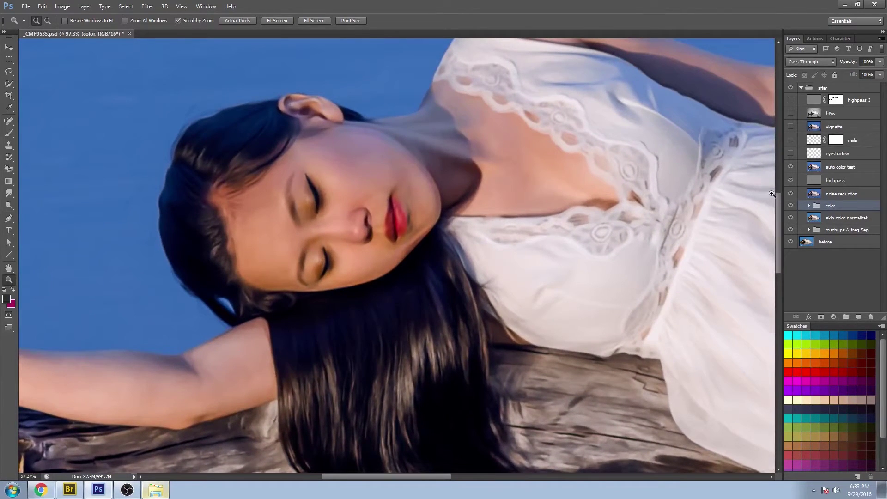
{"action": "left_click", "coordinate": [790, 154]}
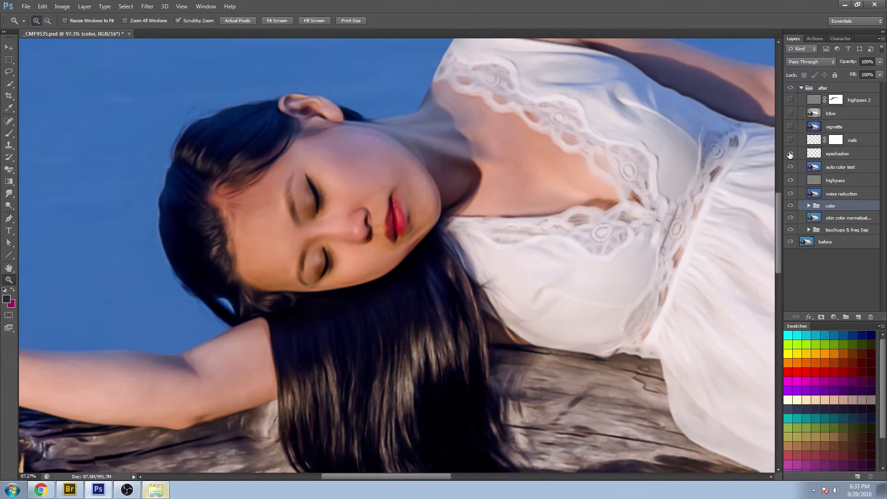
{"action": "left_click", "coordinate": [789, 154]}
{"action": "left_click", "coordinate": [790, 153]}
{"action": "right_click", "coordinate": [447, 207]}
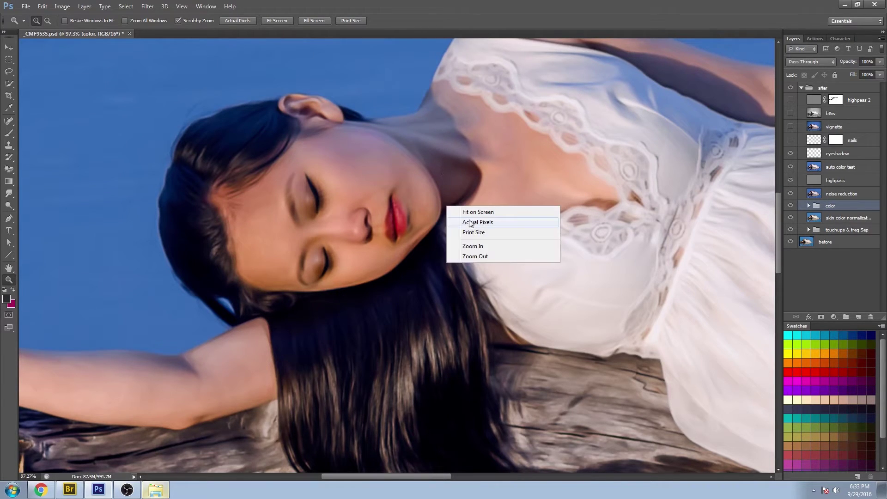
{"action": "left_click", "coordinate": [474, 256]}
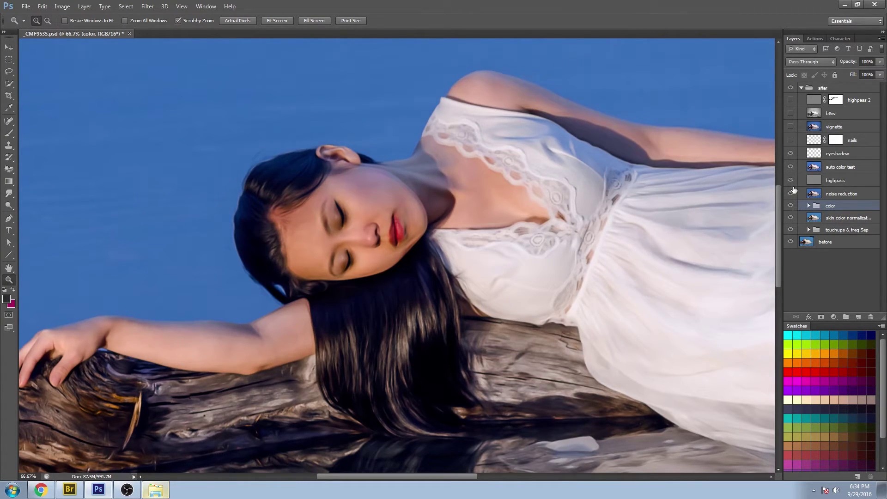
Toggle the eyeshadow layer, leaving it hidden, and inspect the woman's face up close and in the whole photo.
{"action": "left_click", "coordinate": [790, 154]}
{"action": "left_click", "coordinate": [791, 154]}
{"action": "left_click", "coordinate": [791, 154]}
{"action": "left_click_drag", "start_coordinate": [343, 236], "coordinate": [386, 277]}
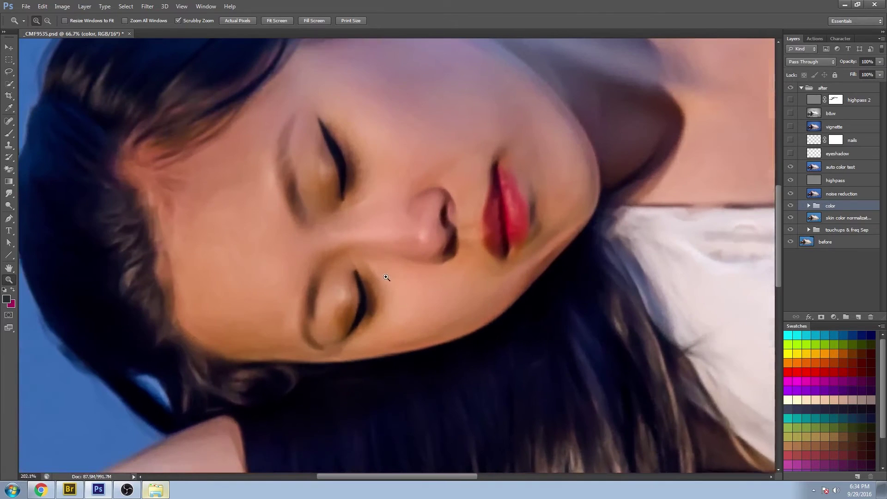
{"action": "left_click_drag", "start_coordinate": [483, 311], "coordinate": [412, 268]}
{"action": "left_click_drag", "start_coordinate": [632, 377], "coordinate": [613, 358]}
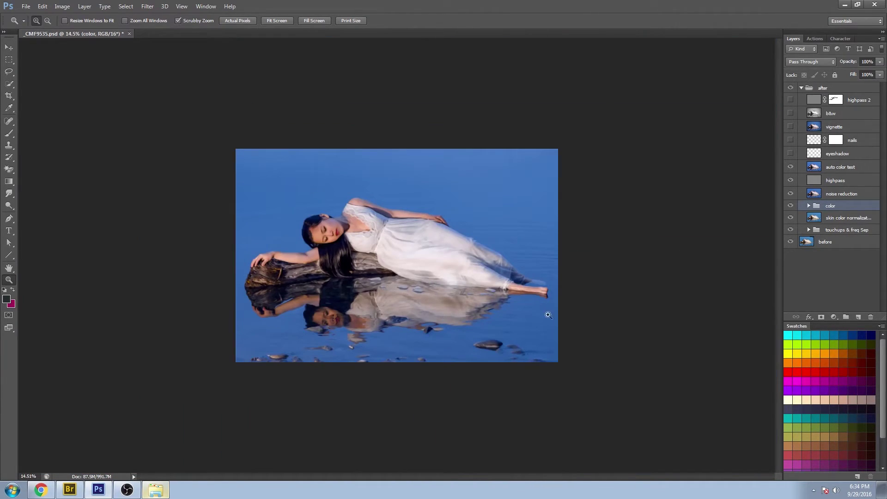
Toggle the eyeshadow layer to compare the woman's face up close, leaving the layer shown.
{"action": "mouse_move", "coordinate": [398, 249]}
{"action": "left_mouse_down"}
{"action": "mouse_move", "coordinate": [449, 274]}
{"action": "mouse_move", "coordinate": [392, 252]}
{"action": "mouse_move", "coordinate": [402, 256]}
{"action": "left_mouse_up"}
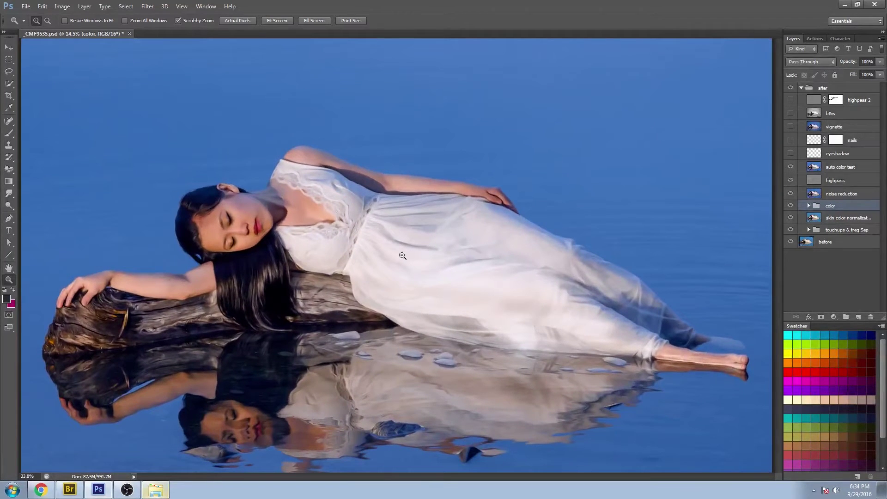
{"action": "left_click", "coordinate": [790, 153]}
{"action": "left_click", "coordinate": [791, 154]}
{"action": "left_click", "coordinate": [790, 153]}
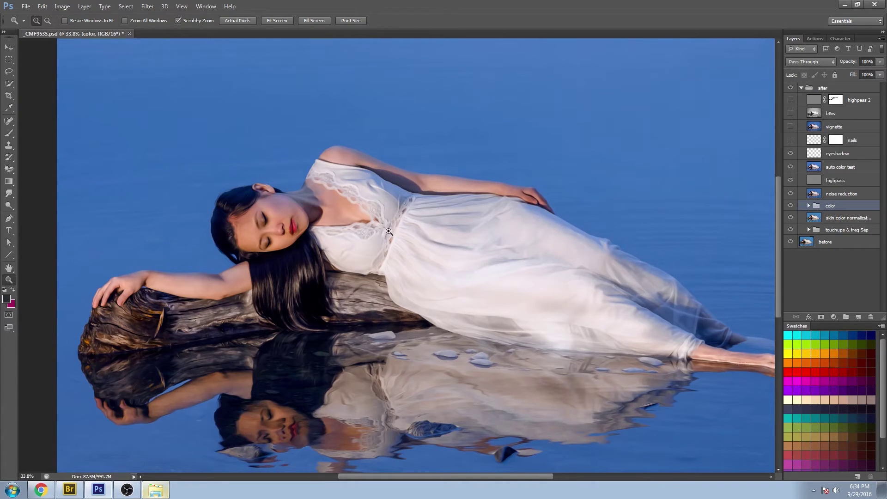
Show the nails layer and inspect the woman's fingernails and foot up close with it hidden and shown.
{"action": "scroll", "coordinate": [388, 231], "scroll_direction": "down", "scroll_amount": 2}
{"action": "left_click_drag", "start_coordinate": [99, 233], "coordinate": [141, 262]}
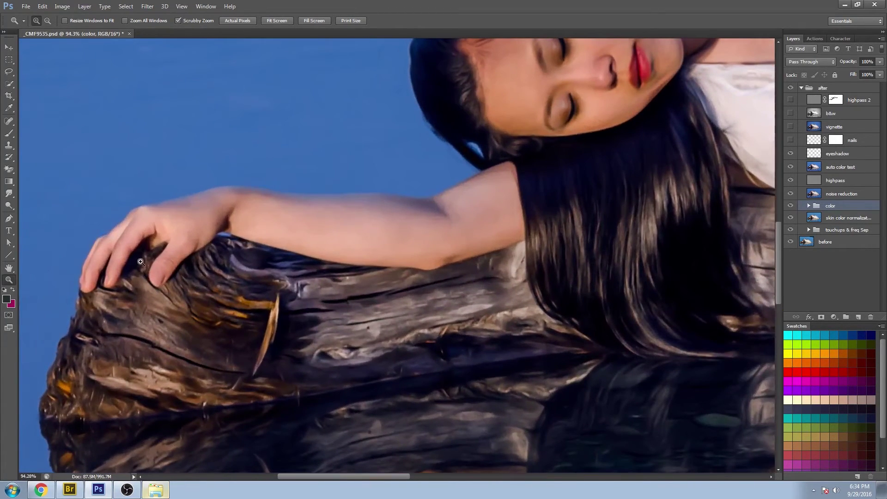
{"action": "left_click", "coordinate": [791, 140]}
{"action": "left_click", "coordinate": [791, 140]}
{"action": "left_click", "coordinate": [791, 140]}
{"action": "right_click", "coordinate": [290, 258]}
{"action": "left_click", "coordinate": [310, 262]}
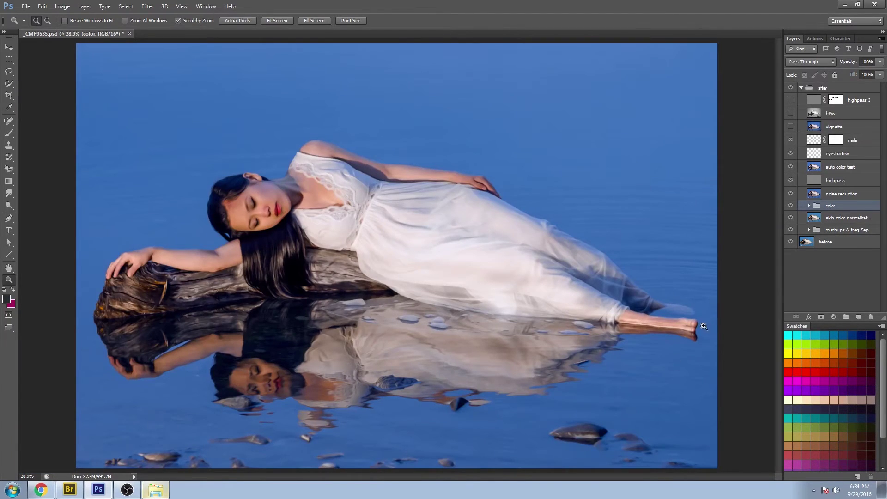
{"action": "left_click_drag", "start_coordinate": [703, 325], "coordinate": [725, 342]}
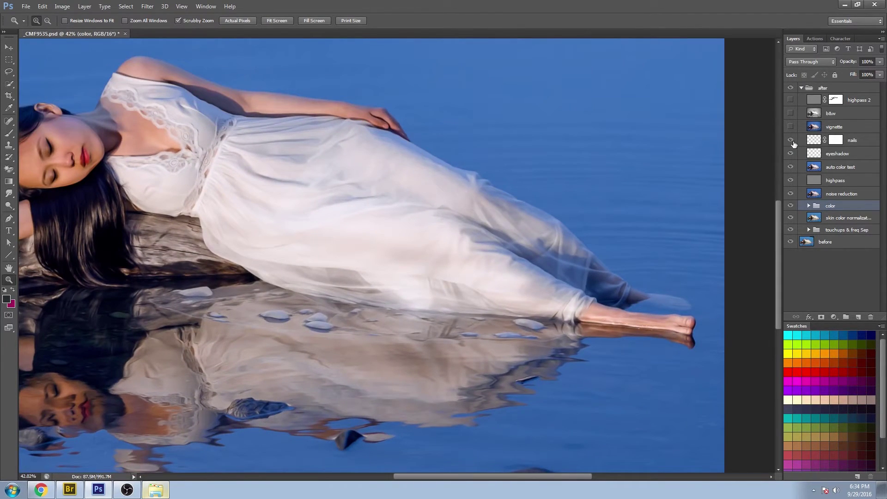
{"action": "right_click", "coordinate": [336, 263]}
{"action": "left_click", "coordinate": [370, 268]}
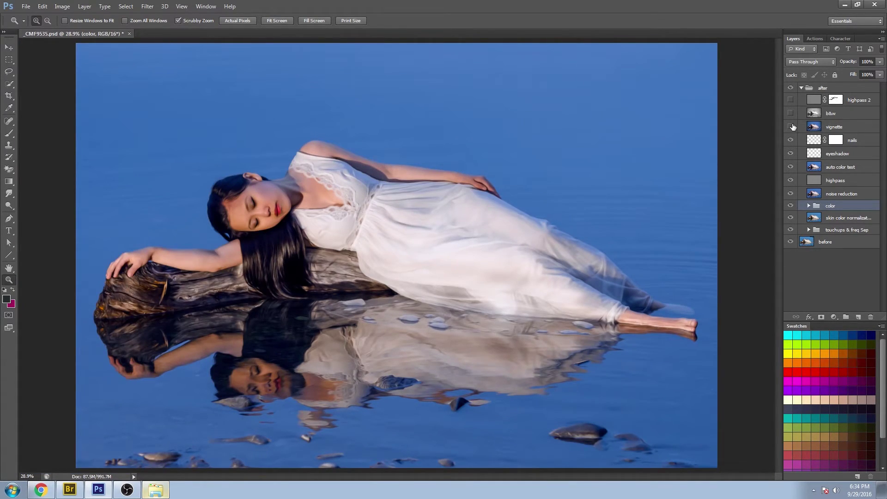
Show the vignette layer and compare the whole photo with it hidden and shown.
{"action": "left_click", "coordinate": [790, 127]}
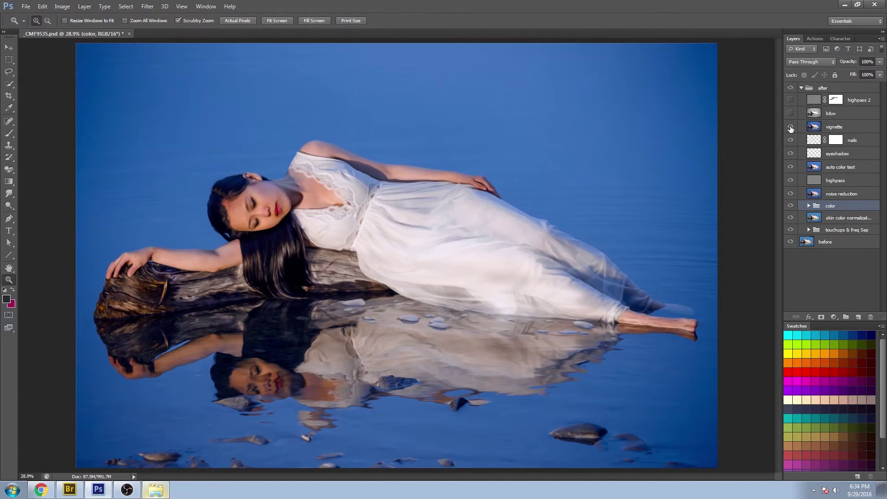
{"action": "left_click", "coordinate": [790, 127]}
{"action": "left_click", "coordinate": [791, 127]}
{"action": "right_click", "coordinate": [433, 278]}
{"action": "left_click", "coordinate": [441, 317]}
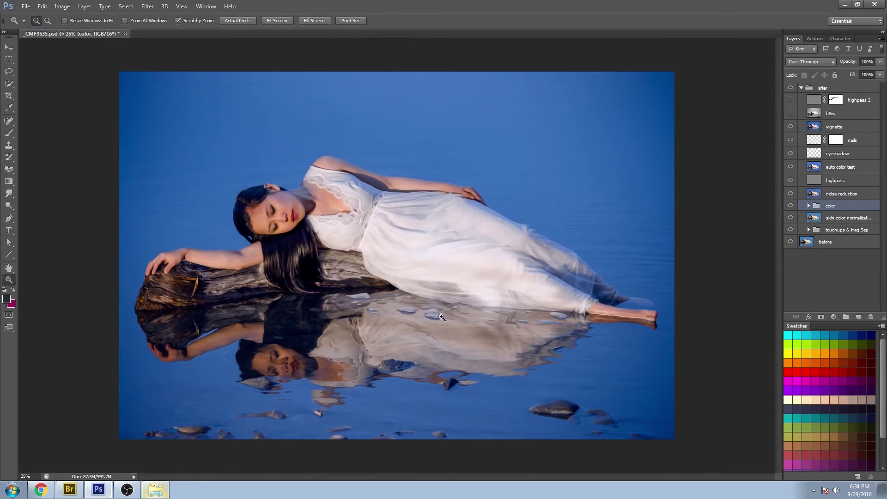
Compare the photo at thumbnail size with the vignette layer hidden and shown, and return to the full-size fit.
{"action": "left_click", "coordinate": [436, 273], "text": "alt"}
{"action": "left_click", "coordinate": [436, 273], "text": "alt"}
{"action": "left_click", "coordinate": [432, 274], "text": "alt"}
{"action": "left_click", "coordinate": [432, 273], "text": "alt"}
{"action": "left_click", "coordinate": [415, 266], "text": "alt"}
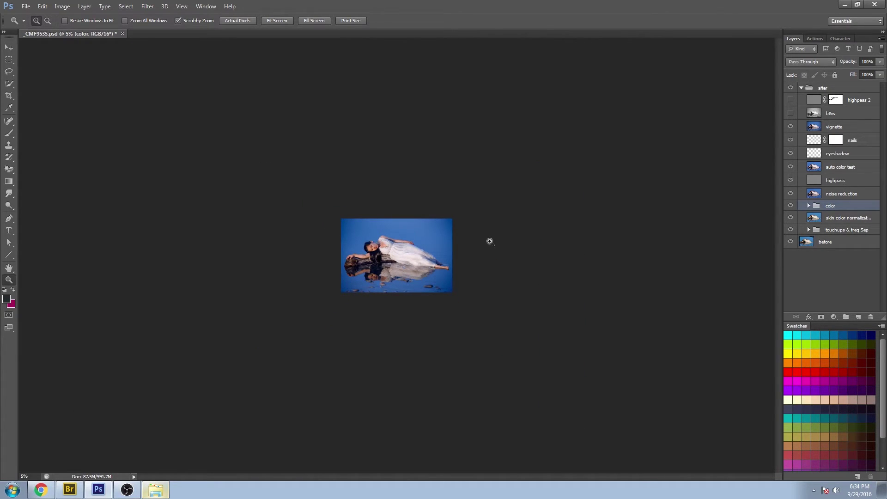
{"action": "left_click", "coordinate": [791, 126]}
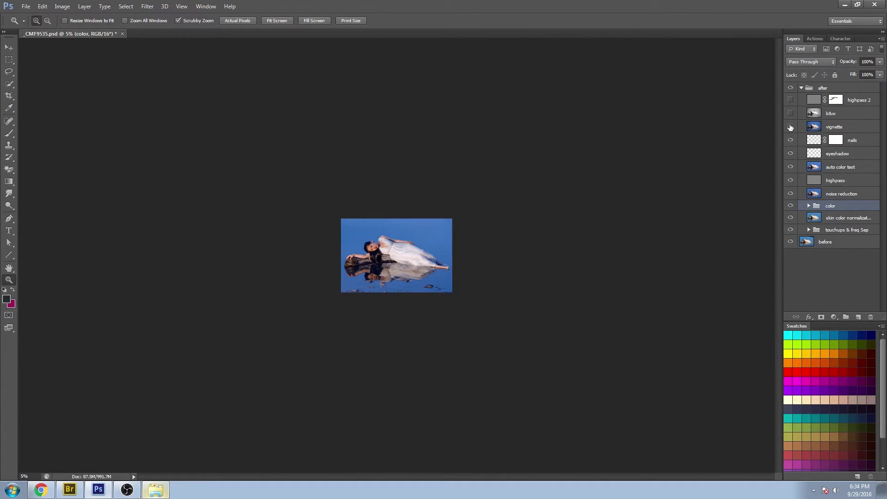
{"action": "left_click", "coordinate": [791, 126]}
{"action": "left_click", "coordinate": [790, 126]}
{"action": "left_click", "coordinate": [790, 127]}
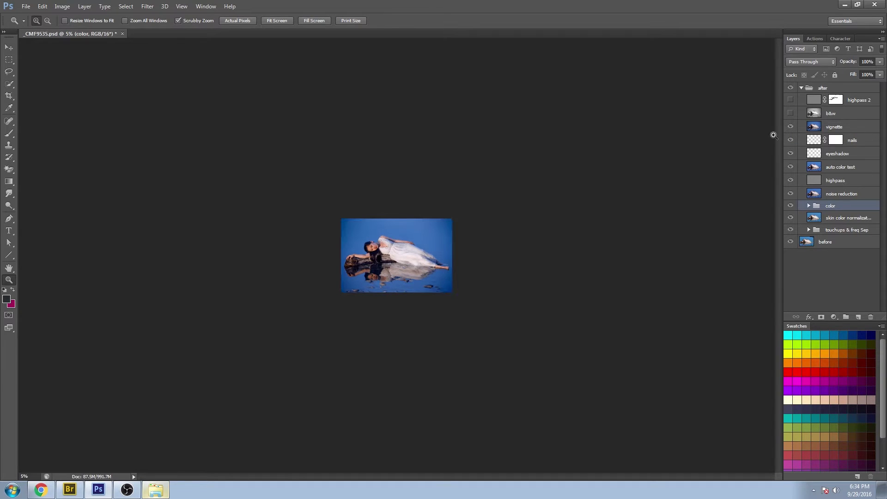
{"action": "right_click", "coordinate": [391, 248]}
{"action": "left_click", "coordinate": [416, 252]}
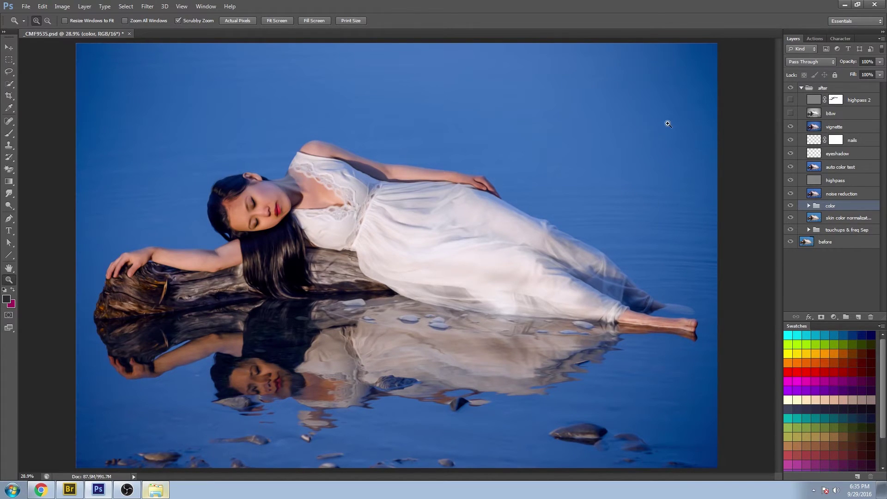
Select the vignette layer and examine its darkening effect at 25% magnification with it hidden and shown.
{"action": "left_click", "coordinate": [852, 132]}
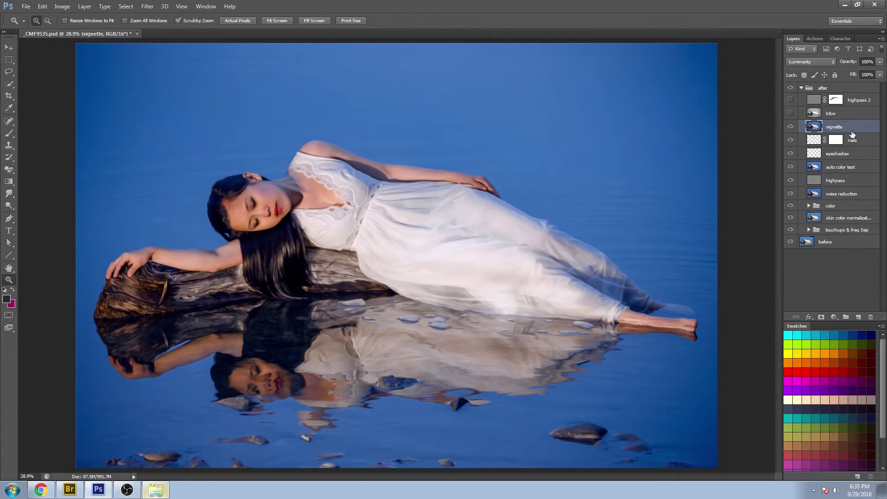
{"action": "right_click", "coordinate": [460, 116]}
{"action": "left_click", "coordinate": [484, 167]}
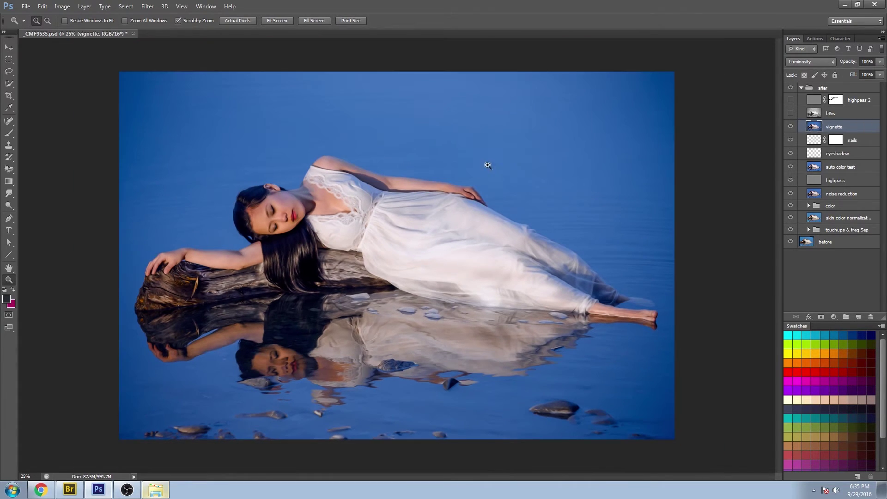
{"action": "left_click", "coordinate": [449, 204]}
{"action": "left_click", "coordinate": [449, 203], "text": "alt"}
{"action": "left_click", "coordinate": [790, 127]}
{"action": "left_click", "coordinate": [791, 128]}
Try the Normal blending mode on the vignette layer, and restore it to Luminosity.
{"action": "left_click", "coordinate": [807, 62]}
{"action": "left_click", "coordinate": [807, 74]}
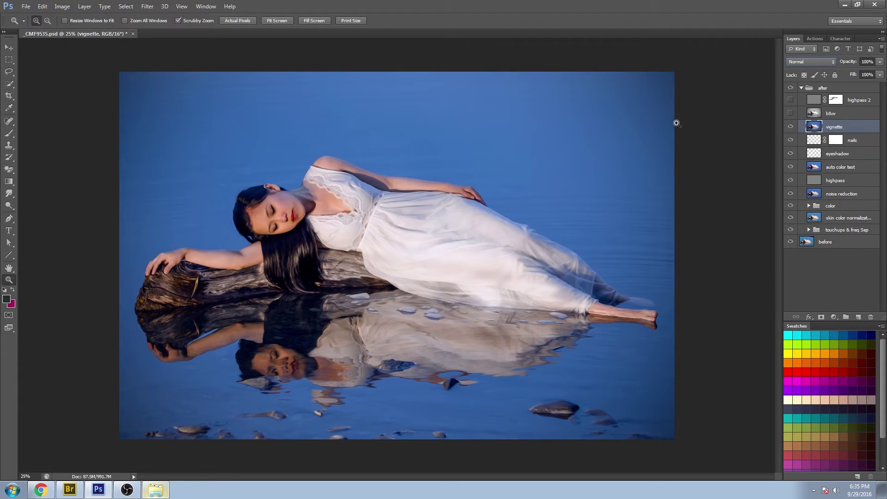
{"action": "left_click", "coordinate": [809, 61]}
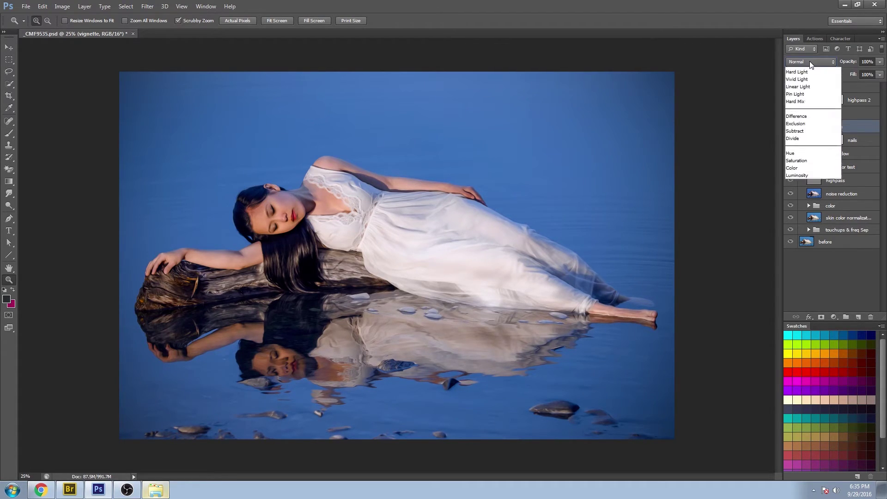
{"action": "left_click", "coordinate": [802, 300]}
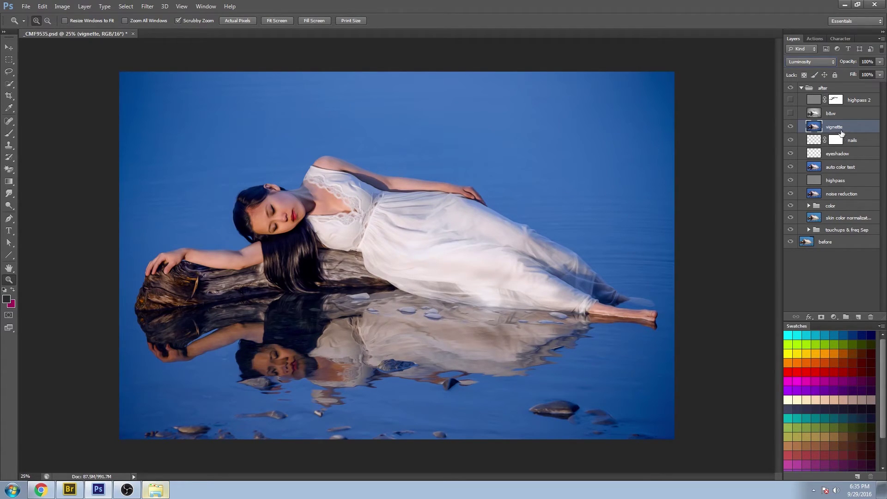
Show the highpass 2 layer, view its layer mask on its own, and return to the photo.
{"action": "left_click", "coordinate": [790, 100]}
{"action": "left_click", "coordinate": [790, 100]}
{"action": "key", "text": "alt+space"}
{"action": "left_click", "coordinate": [80, 149]}
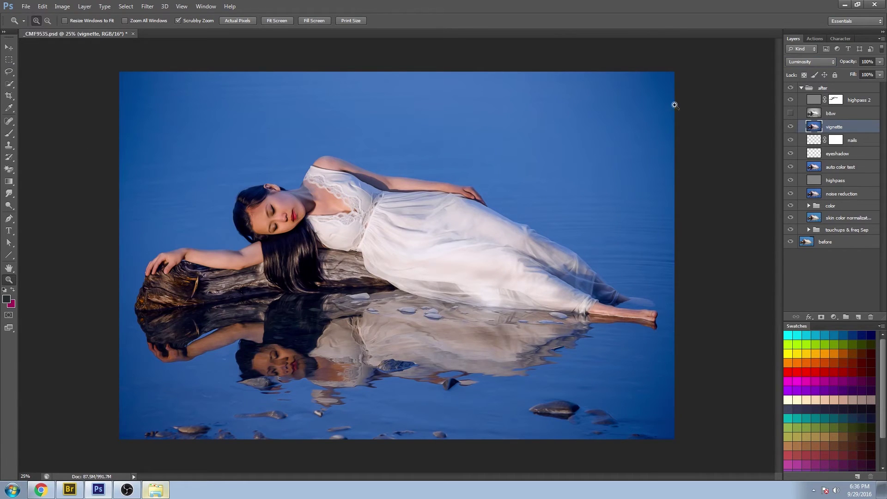
{"action": "left_click", "coordinate": [813, 100]}
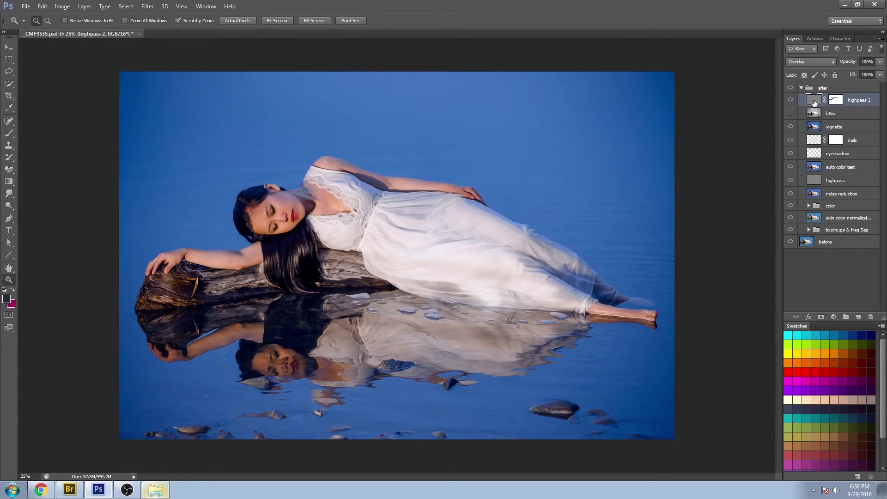
{"action": "left_click", "coordinate": [833, 99], "text": "alt"}
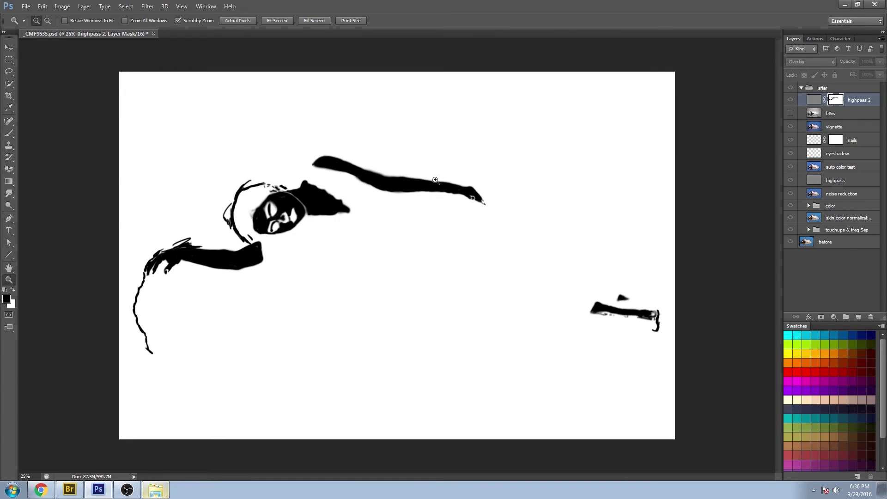
{"action": "left_click", "coordinate": [789, 104]}
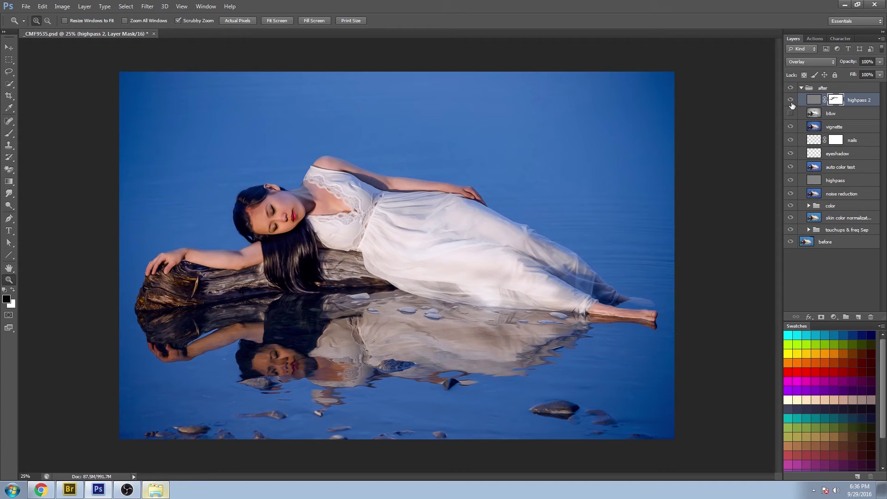
Compare the photo's sharpness with the highpass 2 layer hidden and shown.
{"action": "left_click", "coordinate": [791, 100]}
{"action": "left_click", "coordinate": [790, 100]}
{"action": "left_click", "coordinate": [791, 100]}
{"action": "left_click", "coordinate": [790, 99]}
Toggle the b&w layer to compare the color and black-and-white versions, leaving the layer shown.
{"action": "left_click", "coordinate": [790, 113]}
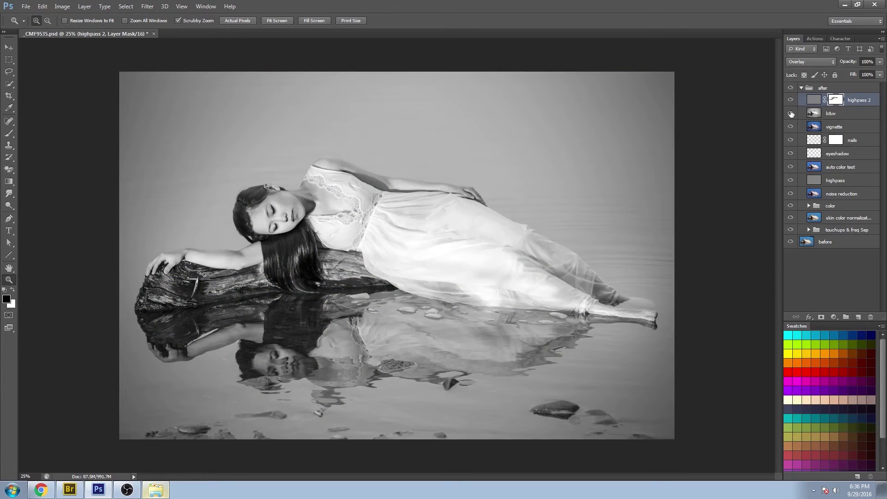
{"action": "left_click", "coordinate": [790, 113]}
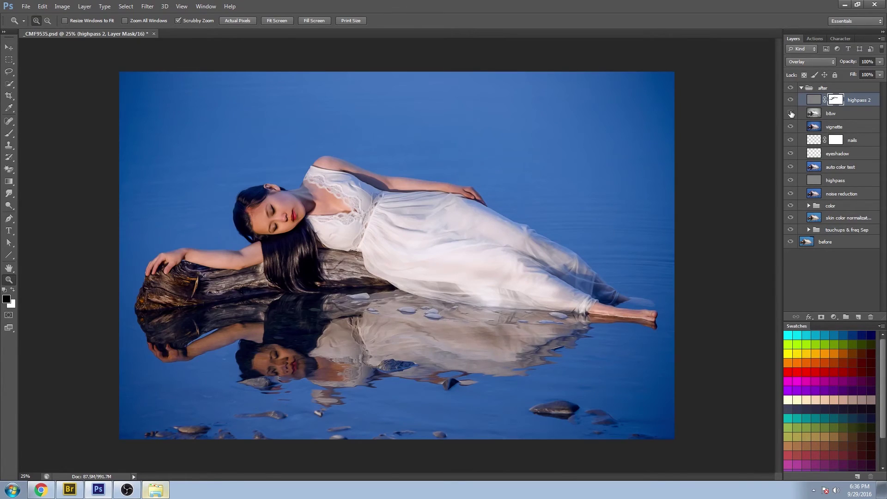
{"action": "left_click", "coordinate": [791, 114]}
{"action": "left_click", "coordinate": [790, 114]}
{"action": "left_click", "coordinate": [791, 113]}
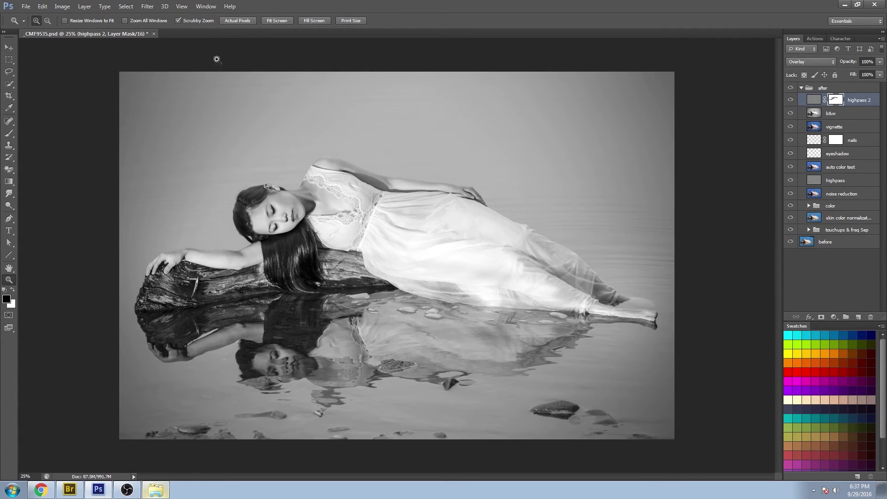
Look up the Black & White command among the image adjustments without applying it.
{"action": "left_click", "coordinate": [62, 6]}
{"action": "mouse_move", "coordinate": [91, 33]}
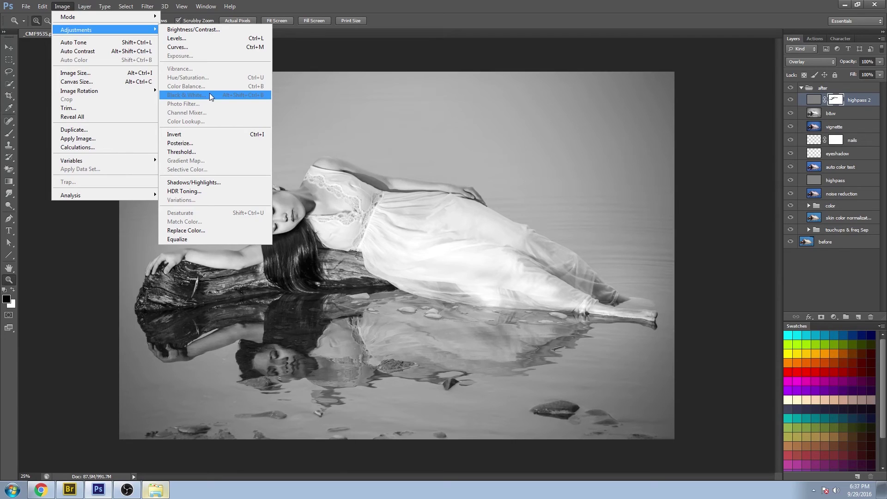
{"action": "left_click", "coordinate": [760, 206]}
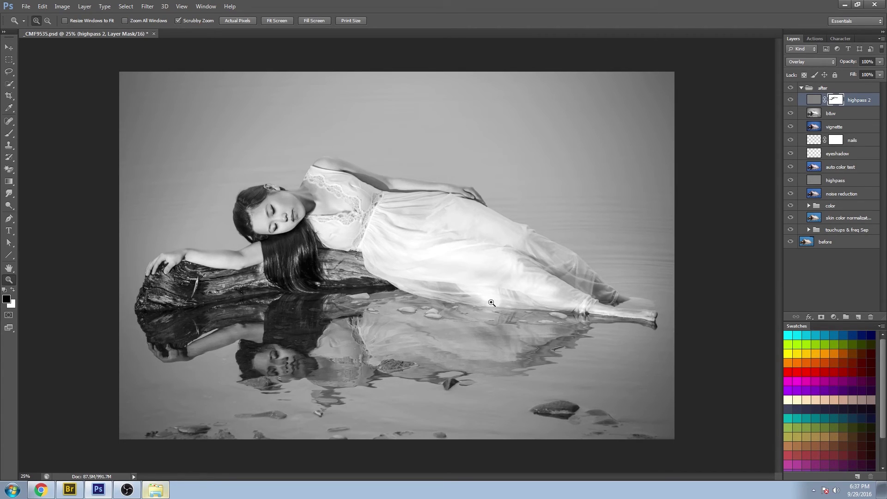
{"action": "left_click", "coordinate": [62, 6]}
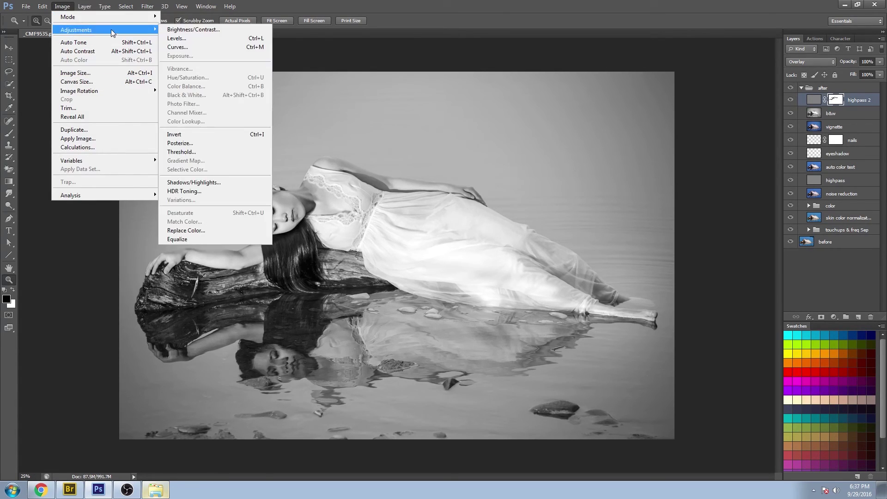
{"action": "mouse_move", "coordinate": [138, 30]}
{"action": "left_click", "coordinate": [727, 124]}
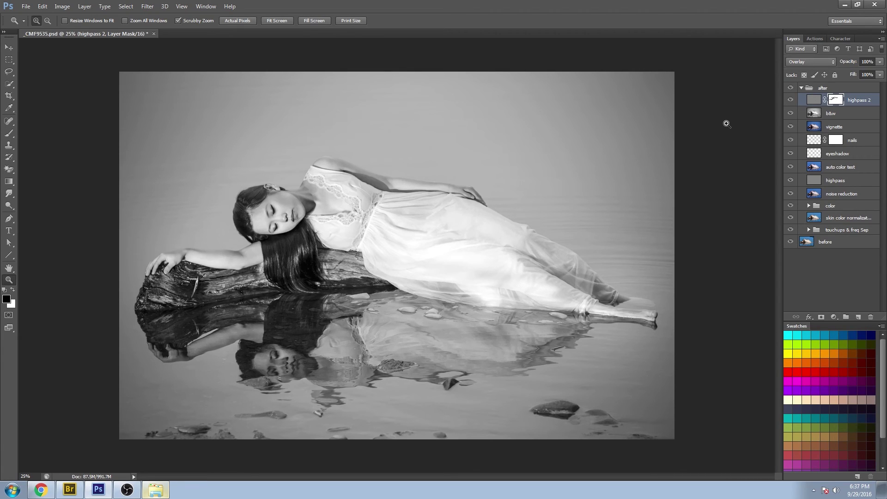
Hide the b&w layer to restore the color version, and toggle highpass 2, leaving it shown.
{"action": "left_click", "coordinate": [790, 99]}
{"action": "left_click", "coordinate": [790, 113]}
{"action": "left_click", "coordinate": [790, 100]}
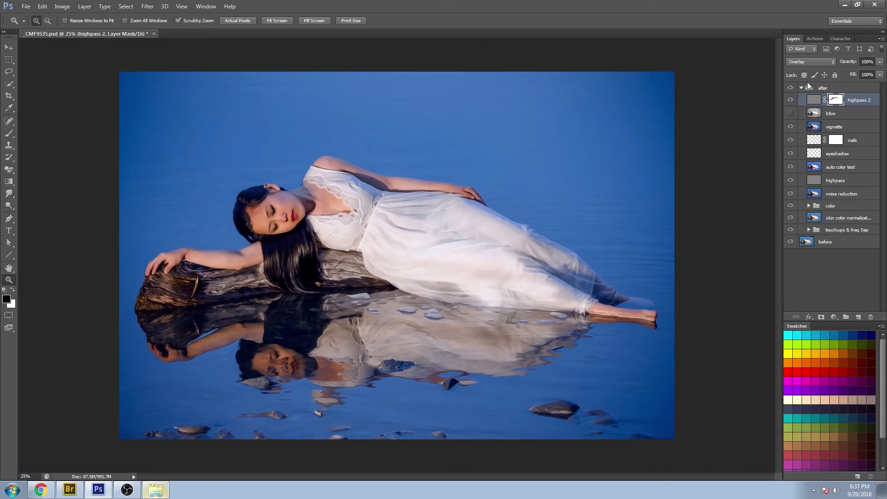
Collapse the after group and compare the original photo with the finished edit by hiding and showing the group.
{"action": "left_click", "coordinate": [801, 88]}
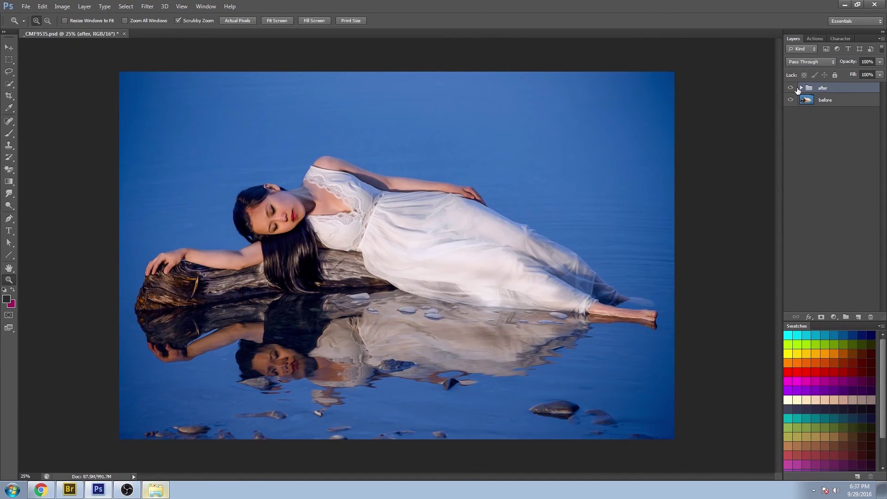
{"action": "left_click", "coordinate": [790, 88]}
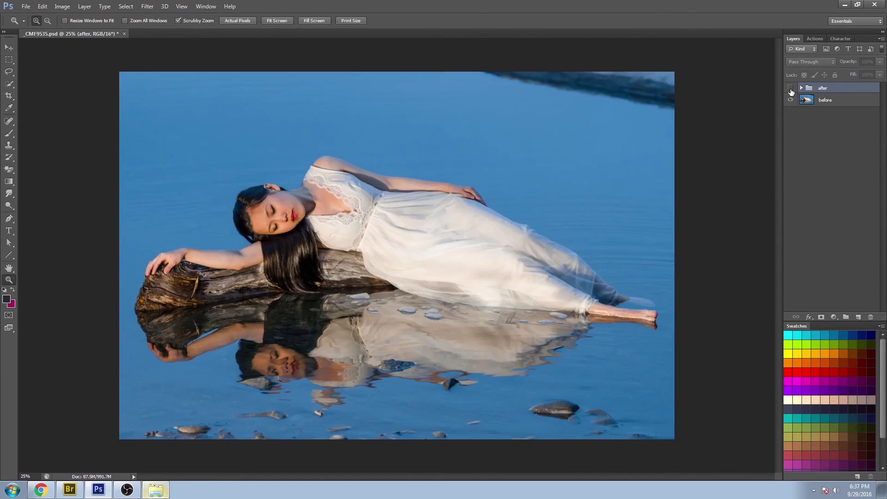
{"action": "left_click", "coordinate": [790, 90]}
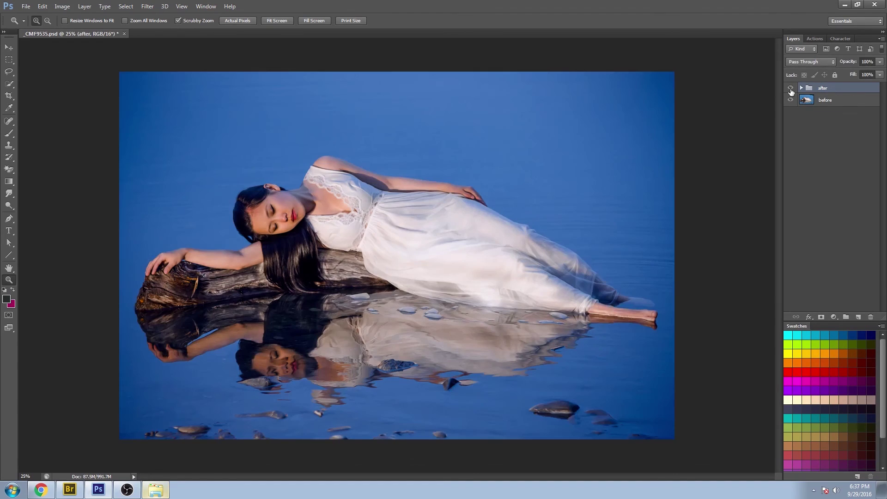
{"action": "left_click", "coordinate": [790, 89]}
{"action": "left_click", "coordinate": [790, 89]}
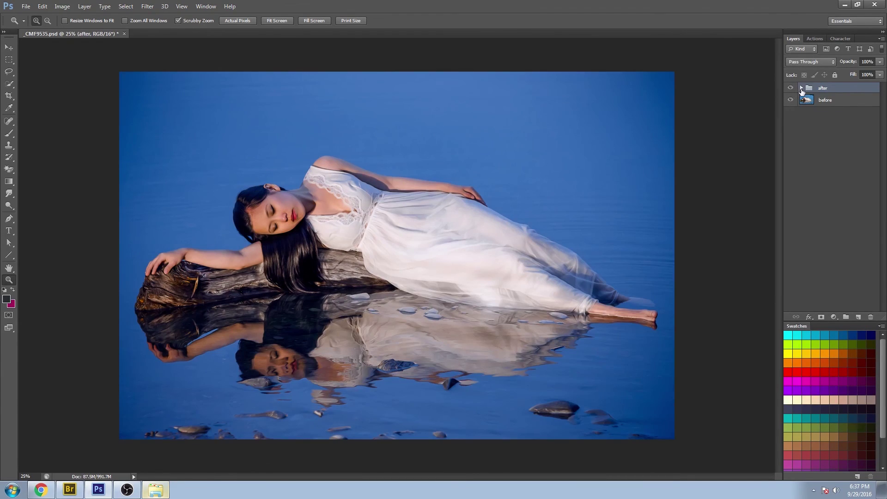